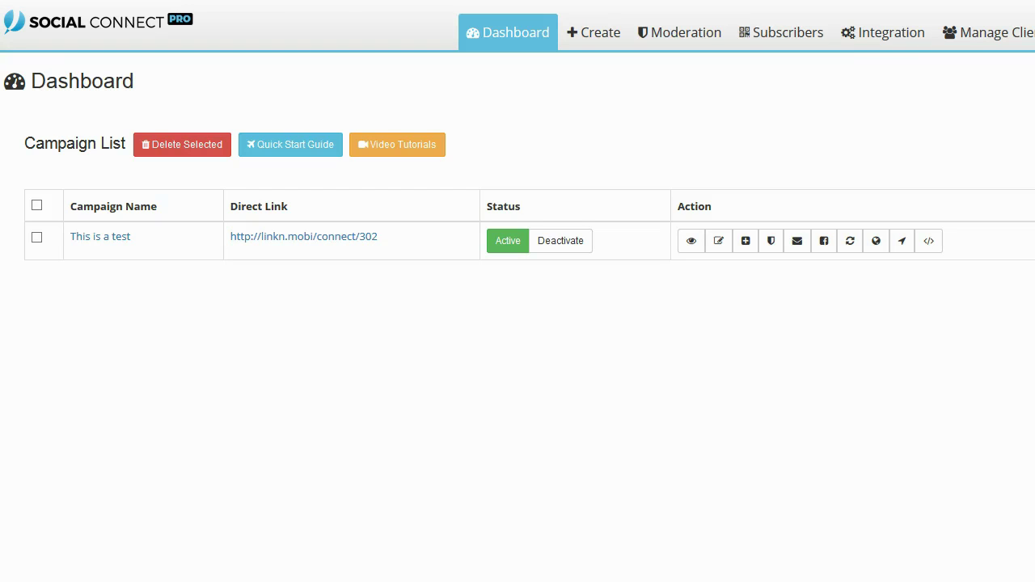
Step: Look over the autoresponder, webinar and SMTP options on the Integration page, and return to the dashboard
click(880, 48)
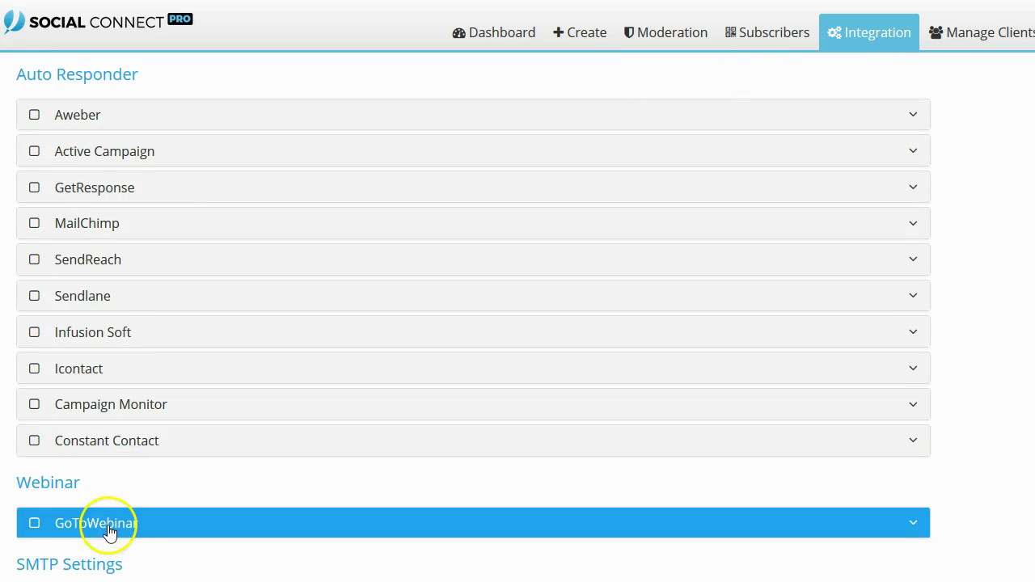
scroll(111, 531, down, 1)
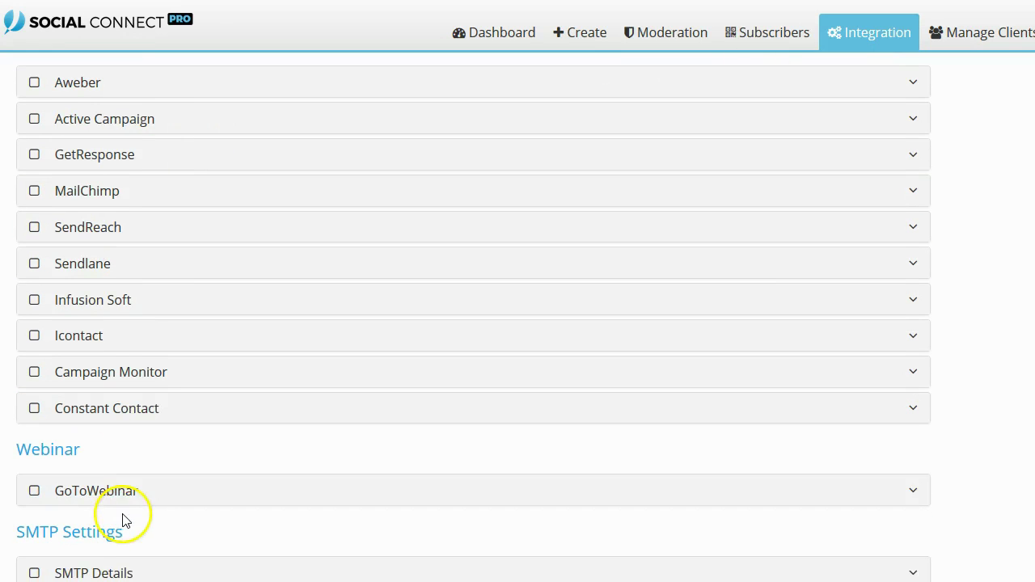
click(122, 573)
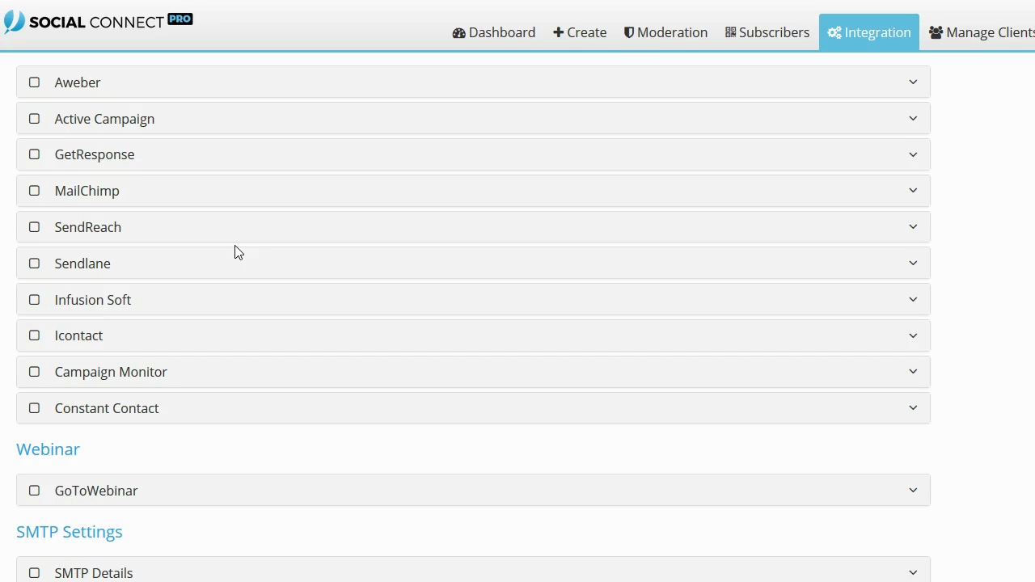
click(500, 32)
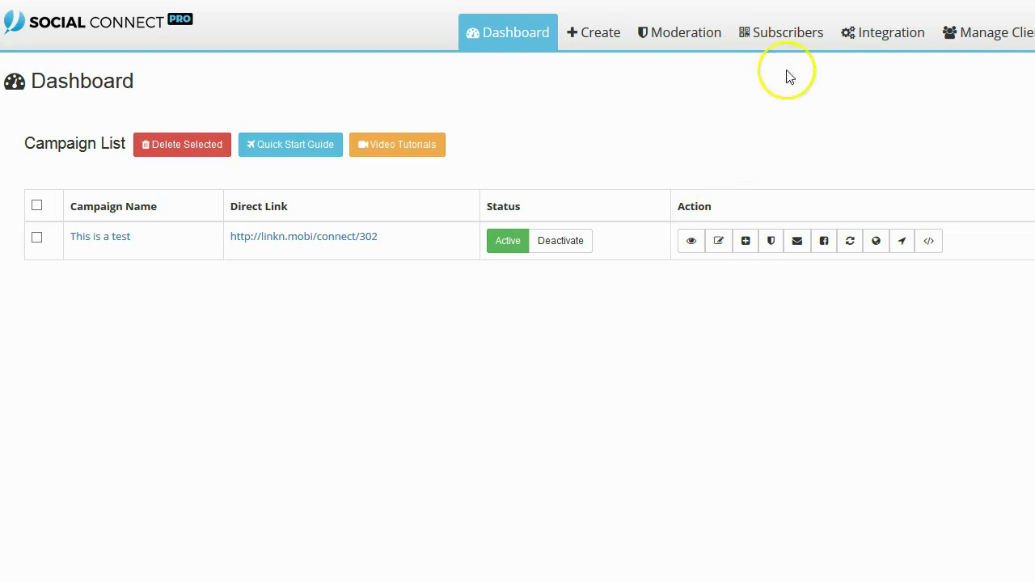
Step: Create a campaign from the Online Marketing niche template, naming it with the owner's first name in possessive form followed by "Second Test"
click(590, 32)
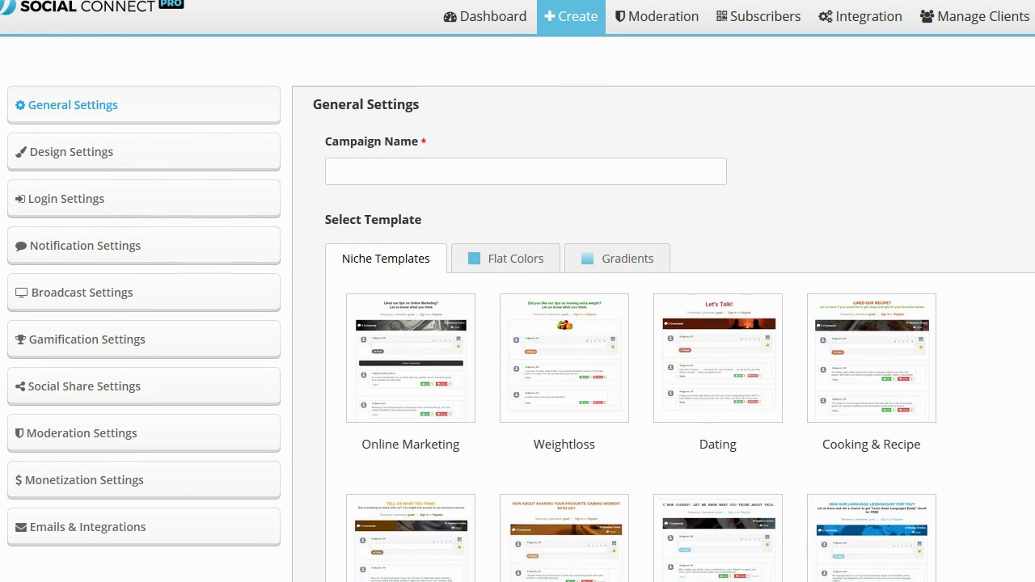
click(556, 169)
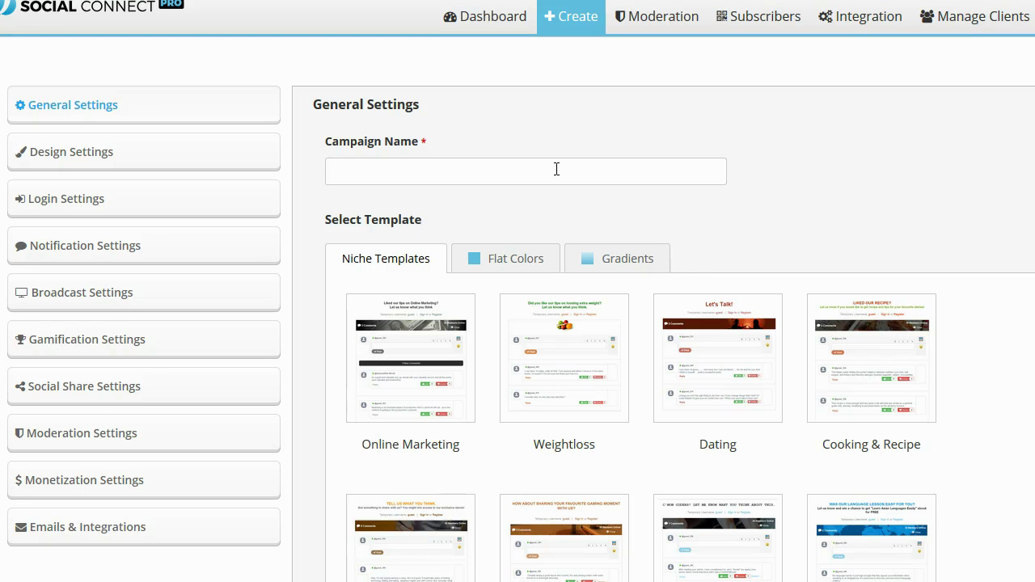
scroll(658, 241, down, 4)
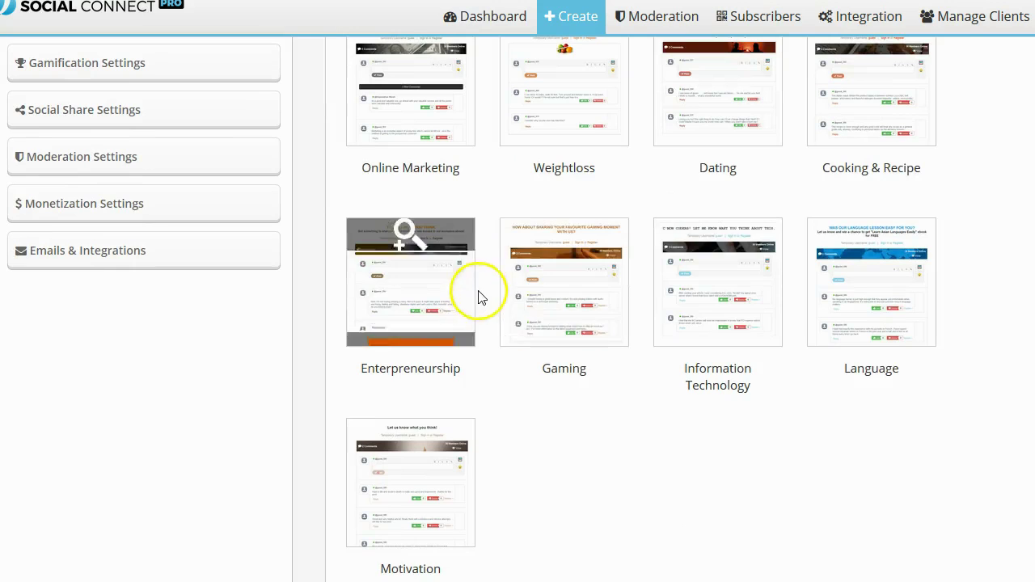
scroll(478, 294, up, 1)
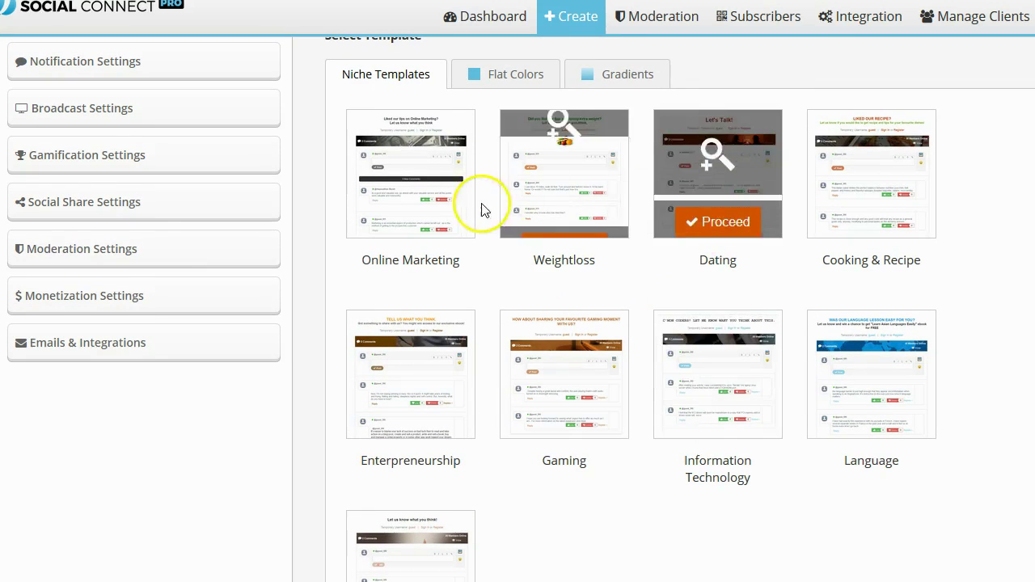
mouse_move(471, 206)
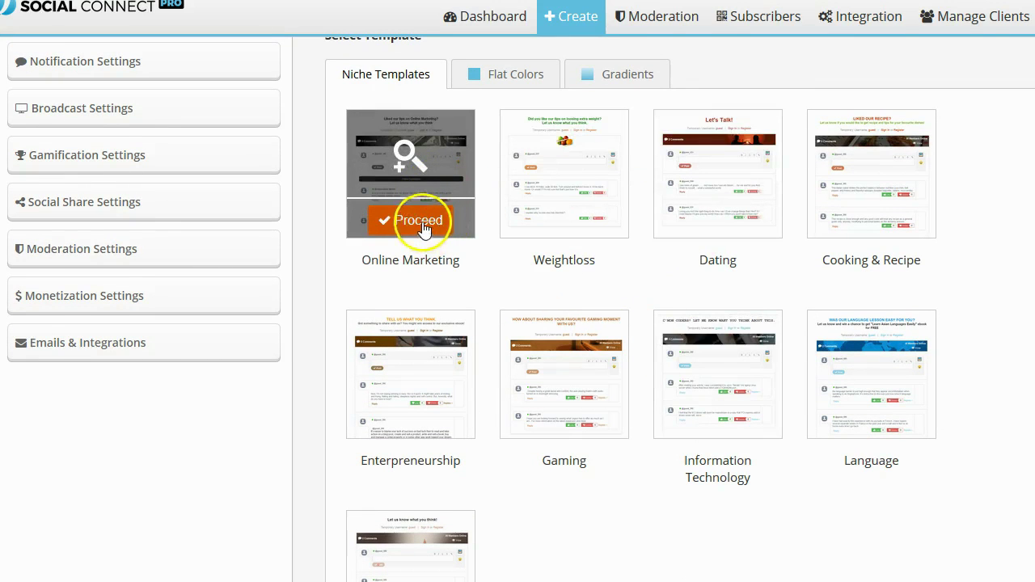
click(420, 221)
click(423, 171)
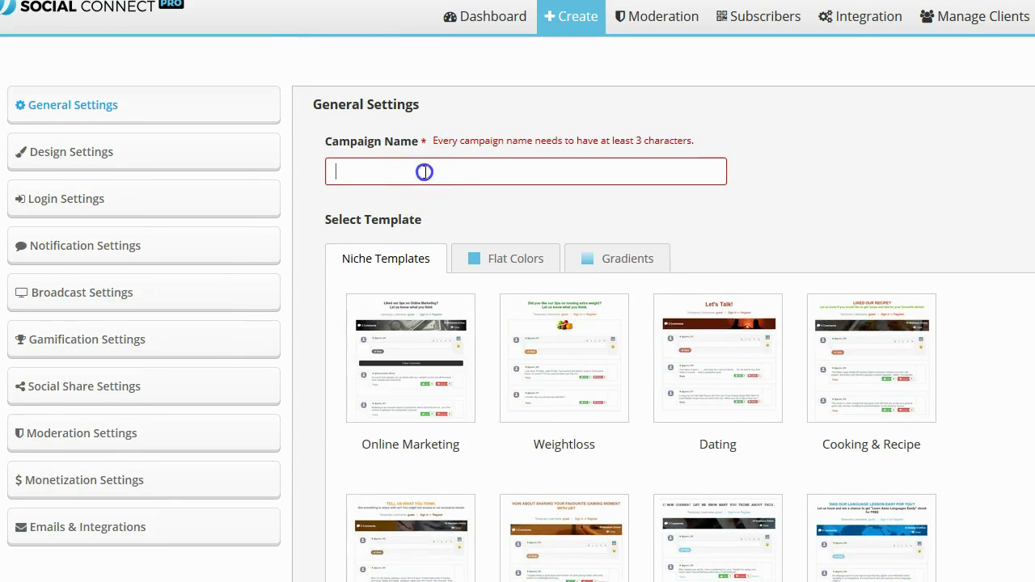
text(Br)
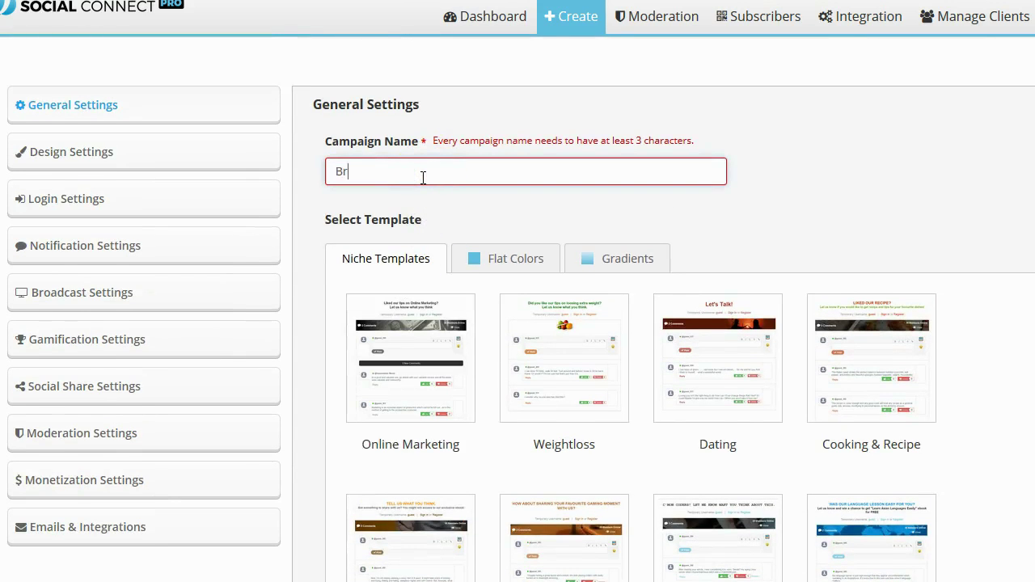
text(etts Second Test)
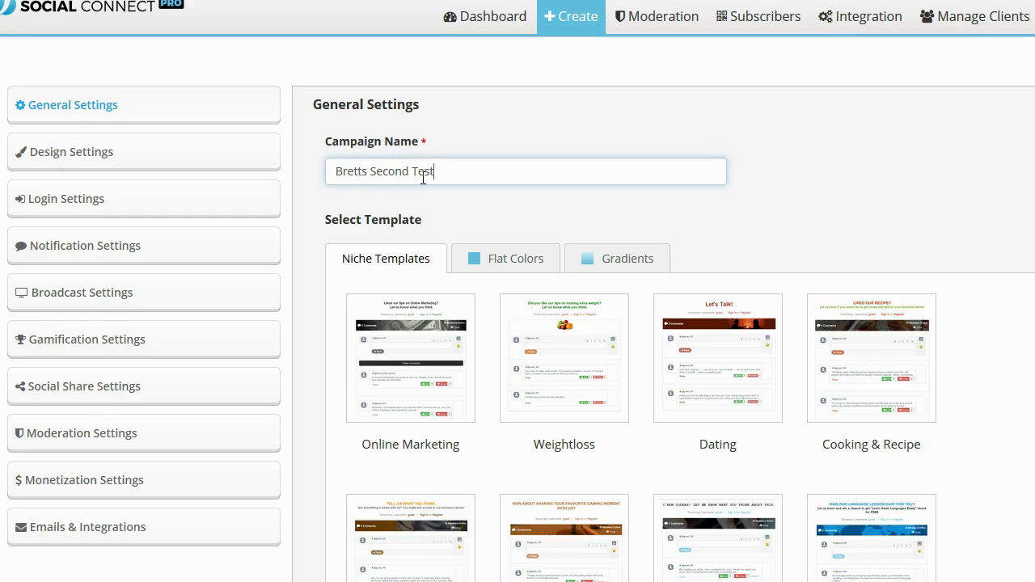
click(468, 178)
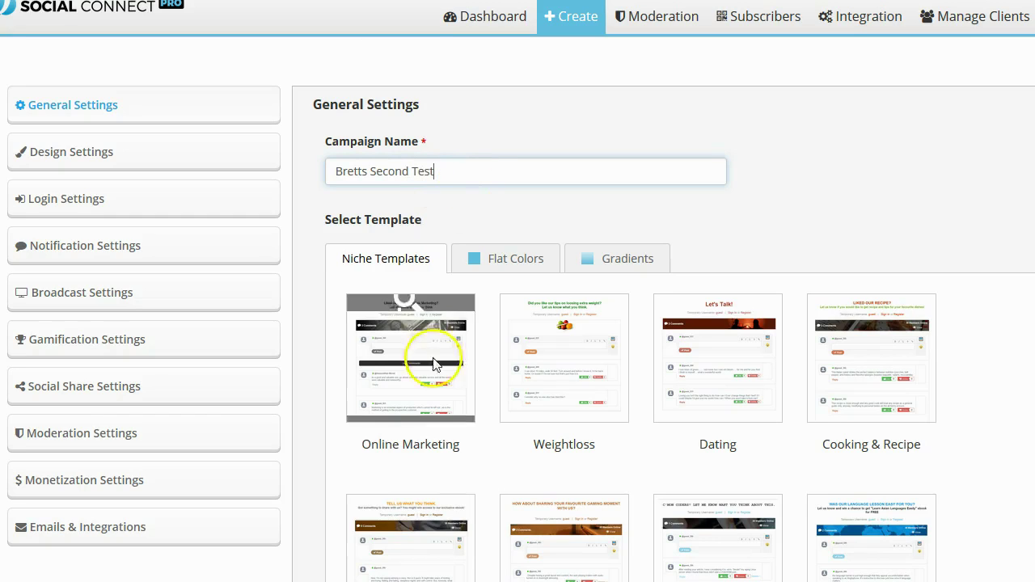
click(416, 407)
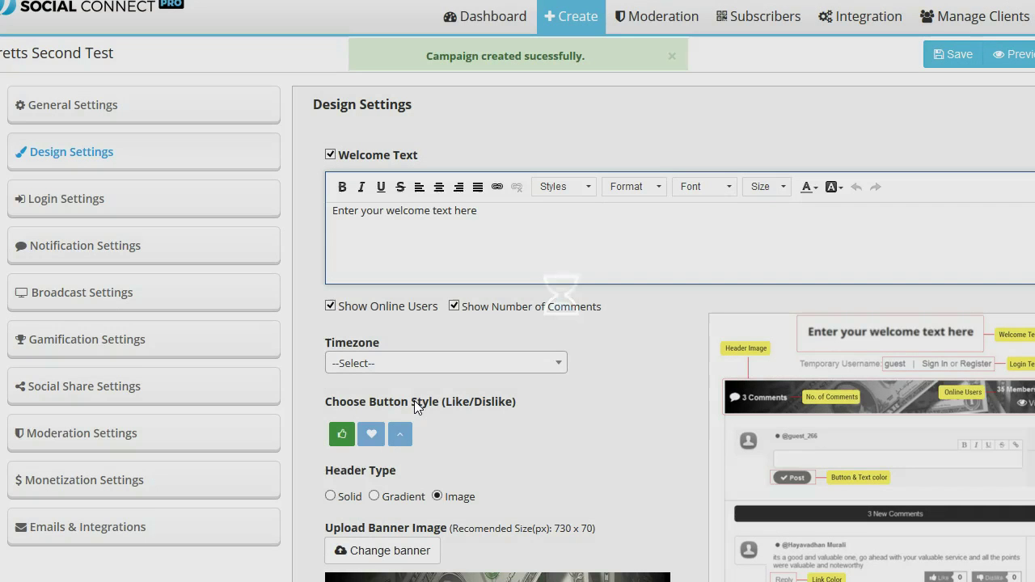
Step: Replace the placeholder welcome text with "Welcome to" followed by the campaign's name
click(414, 402)
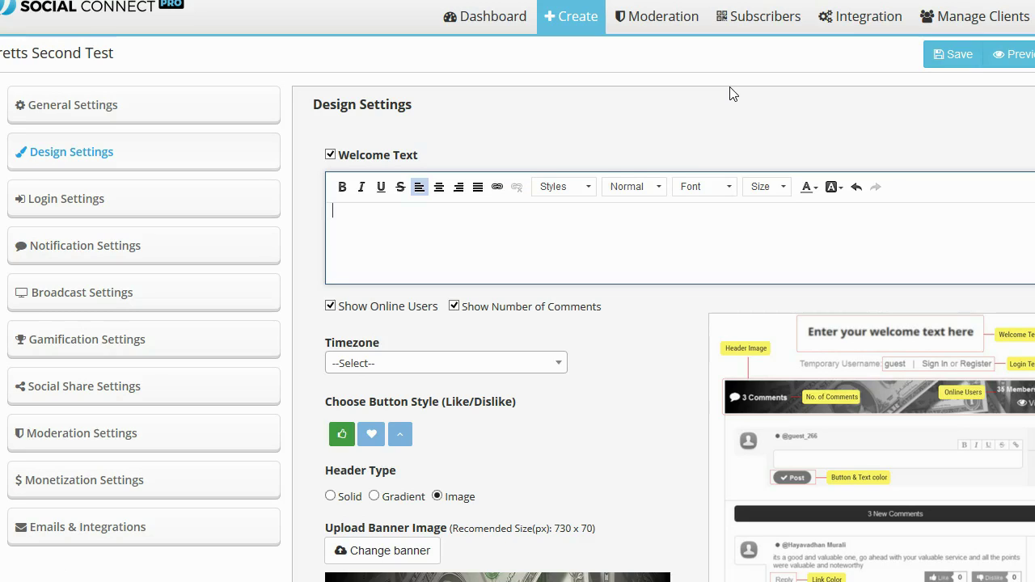
click(541, 250)
text(Welcome to Bretts Second Test)
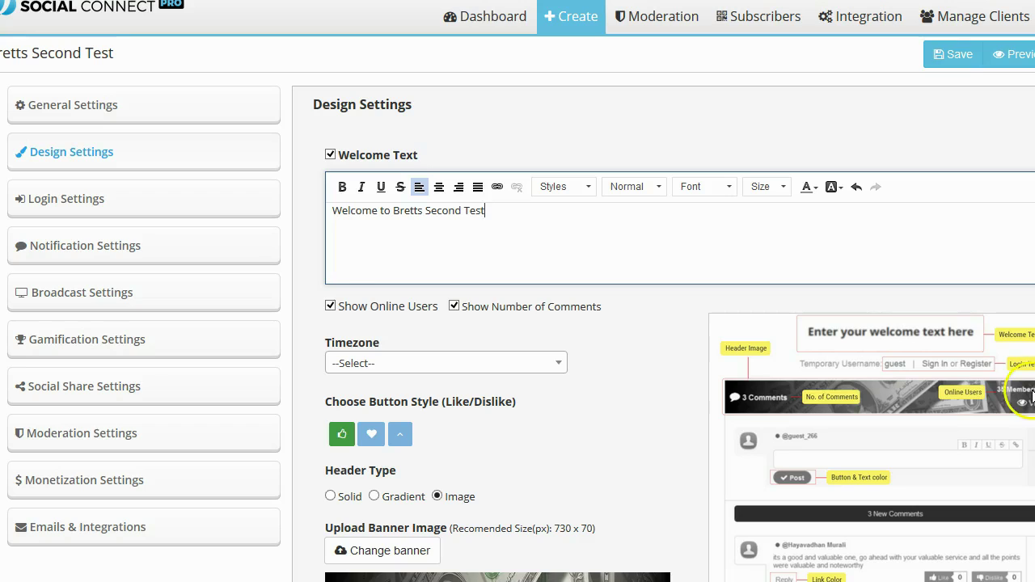
Step: Set the campaign's timezone to America/Atikokan [EST -05:00] in the design settings
scroll(618, 322, down, 3)
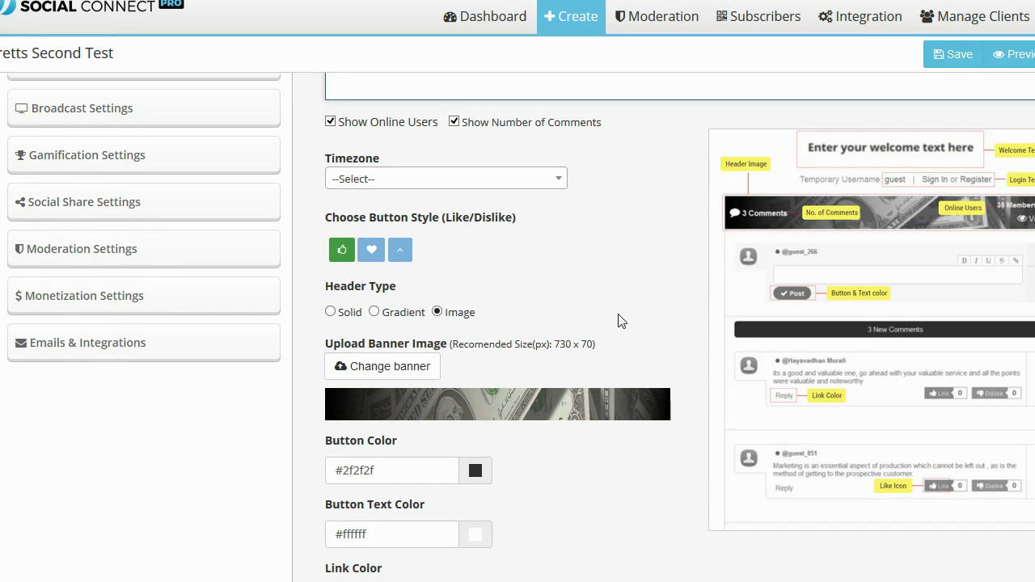
click(555, 179)
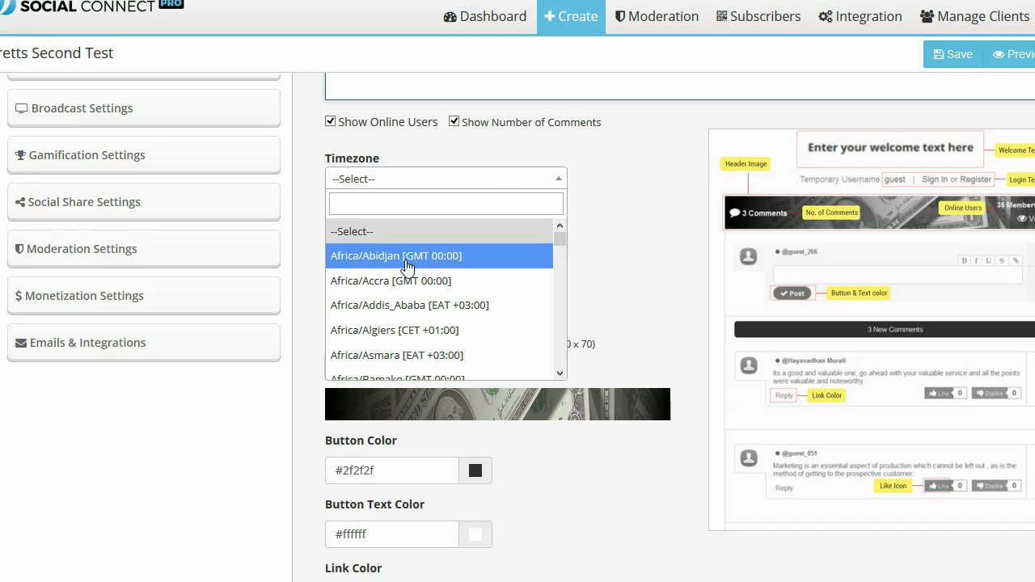
drag(408, 269, 426, 268)
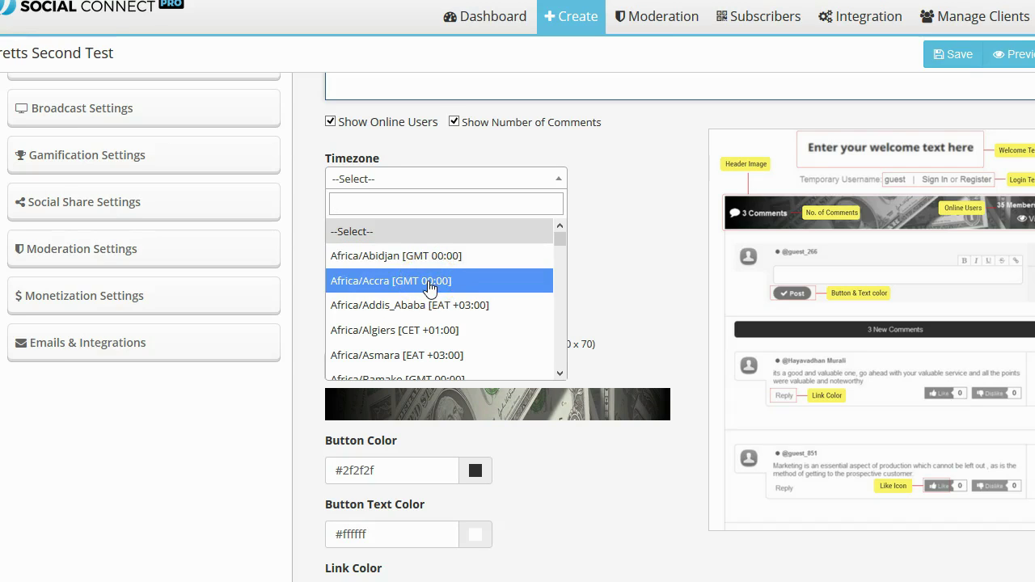
scroll(429, 289, down, 1)
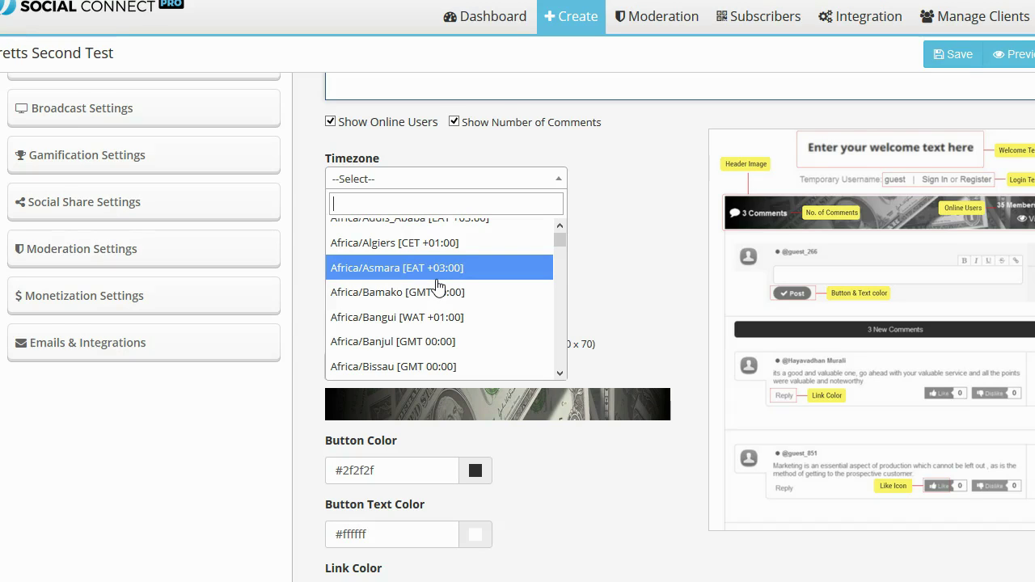
scroll(438, 288, down, 4)
scroll(441, 301, down, 12)
scroll(441, 296, down, 7)
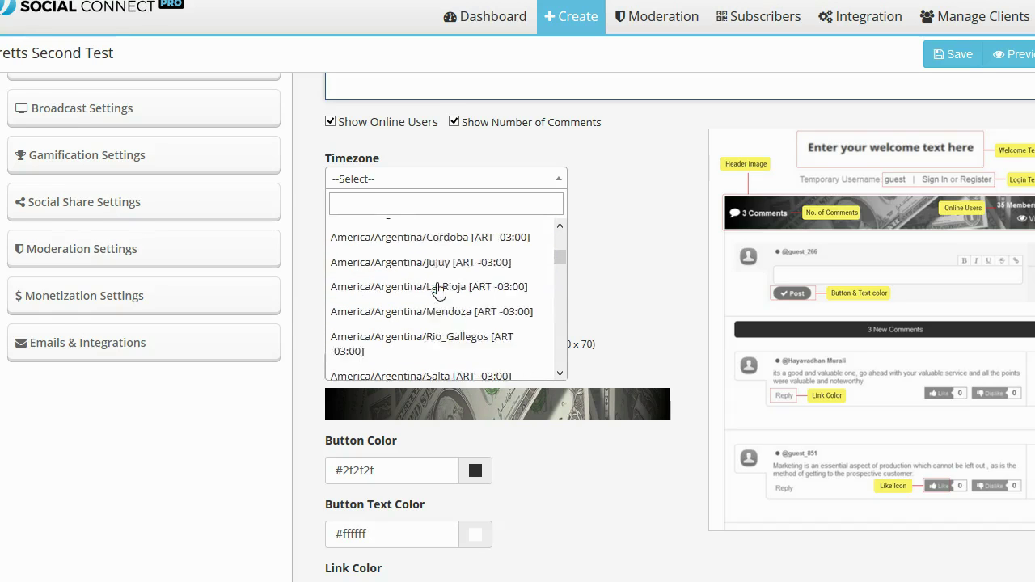
scroll(438, 289, down, 2)
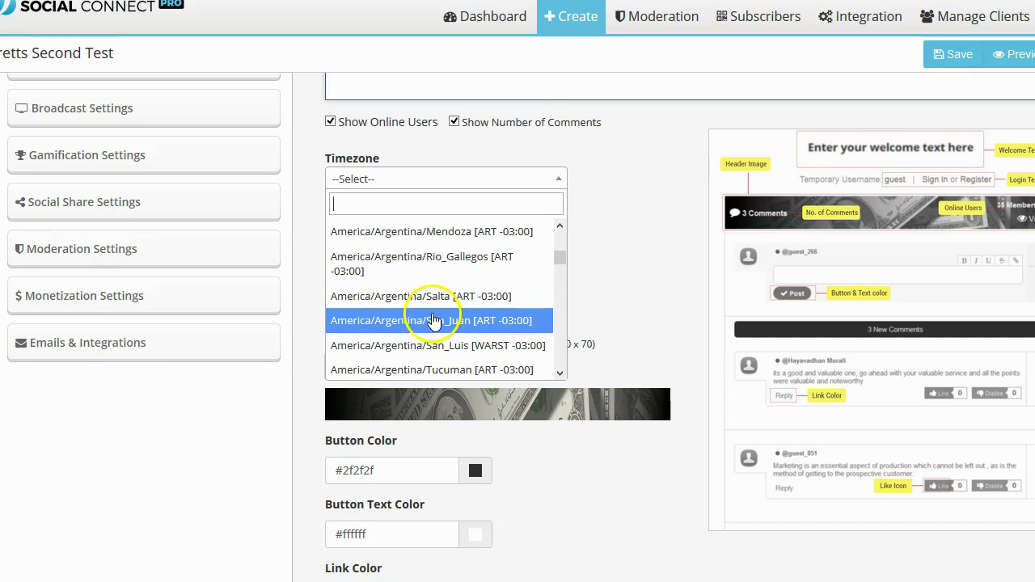
scroll(433, 321, down, 2)
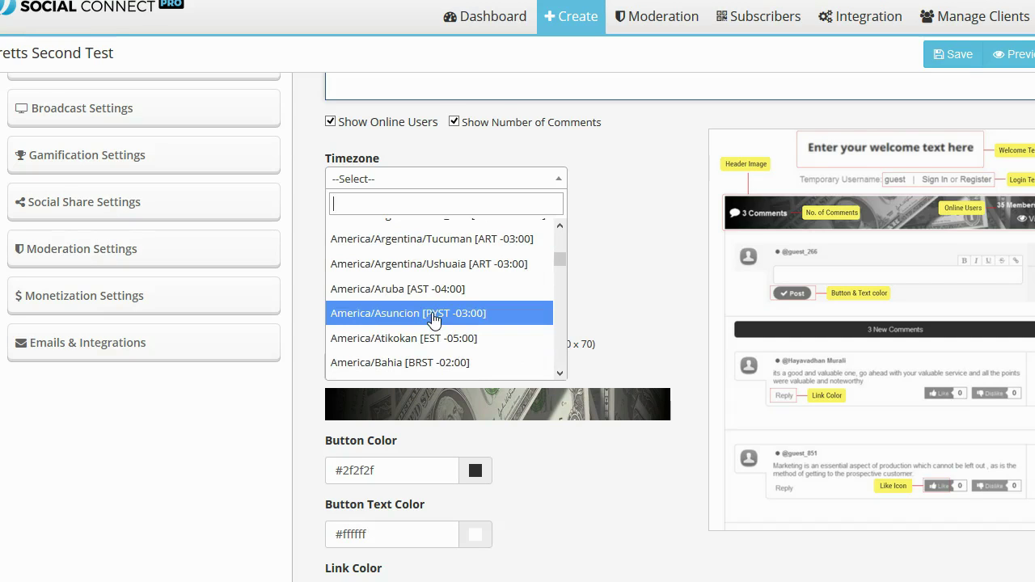
scroll(429, 314, down, 2)
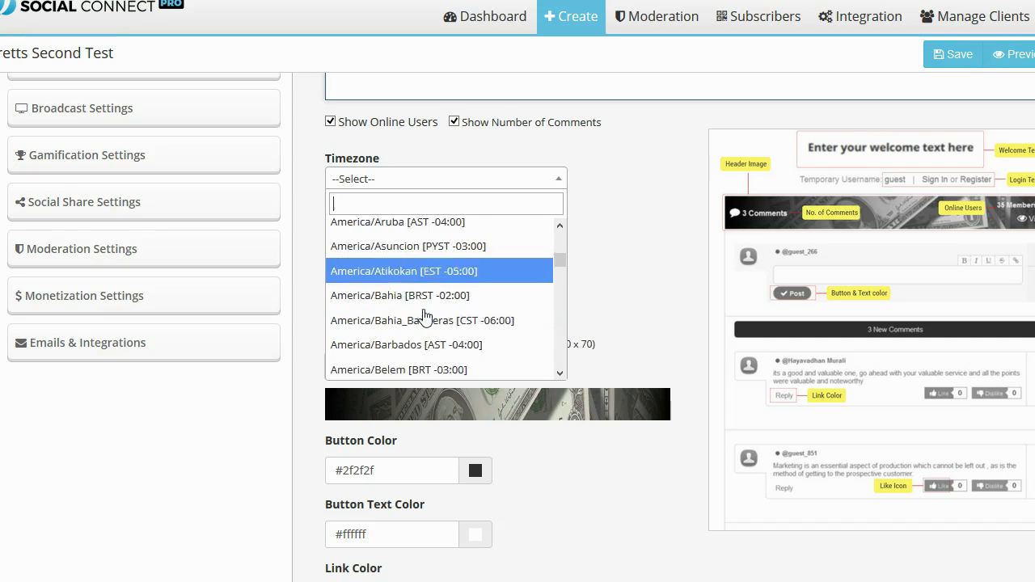
scroll(432, 299, up, 1)
scroll(436, 291, up, 1)
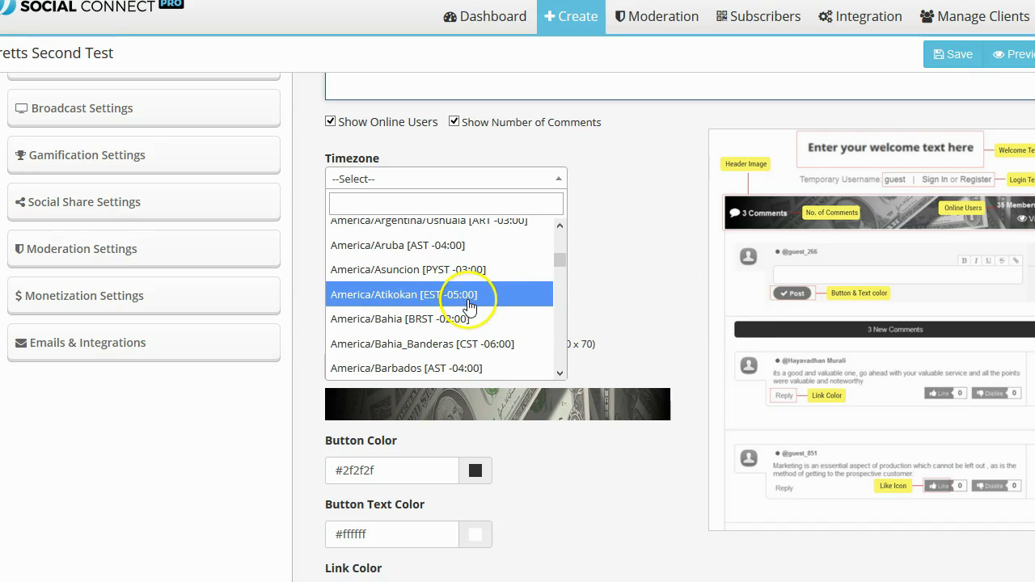
click(467, 305)
click(467, 305)
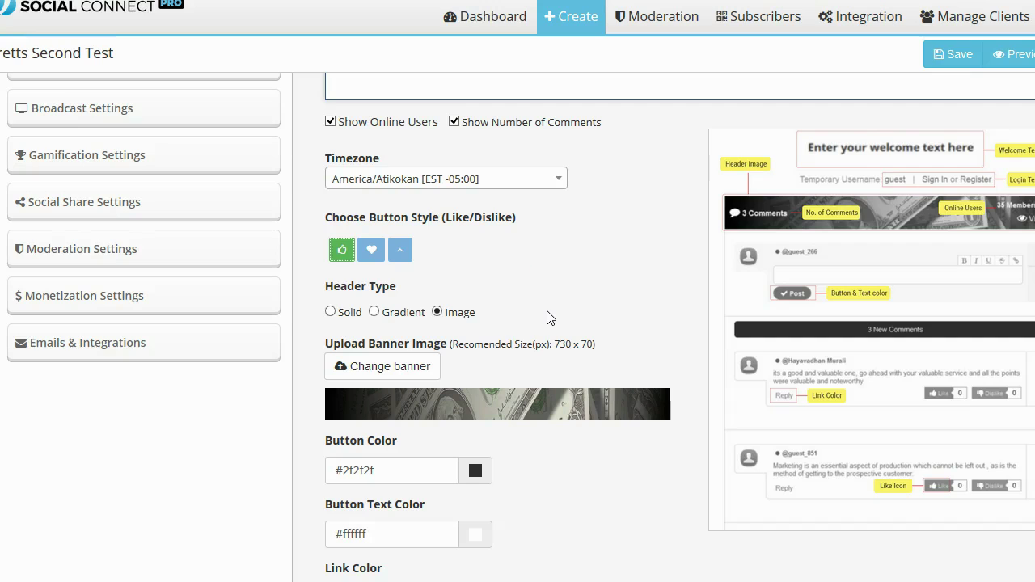
Step: Switch the header type to Solid and set the header color to the dark red #ab0e1f
click(331, 312)
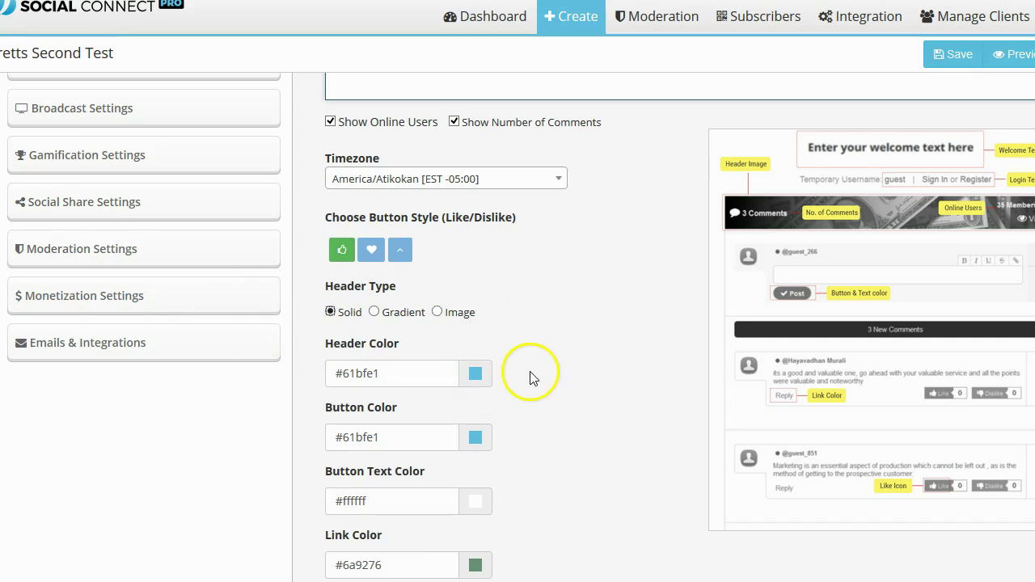
scroll(555, 332, down, 1)
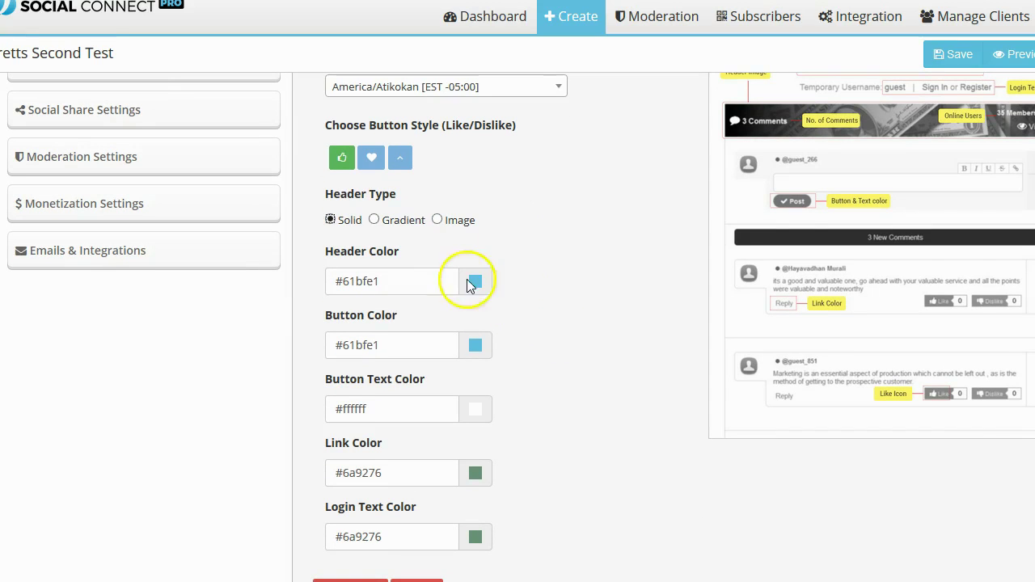
click(474, 281)
mouse_move(469, 337)
mouse_down()
mouse_move(469, 302)
mouse_move(440, 324)
mouse_move(451, 326)
mouse_up()
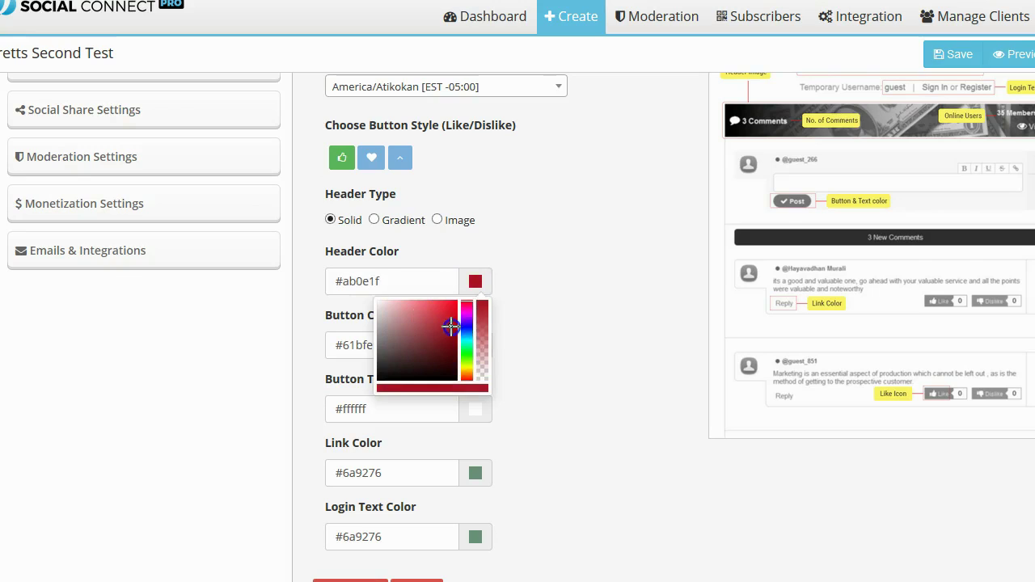
click(629, 282)
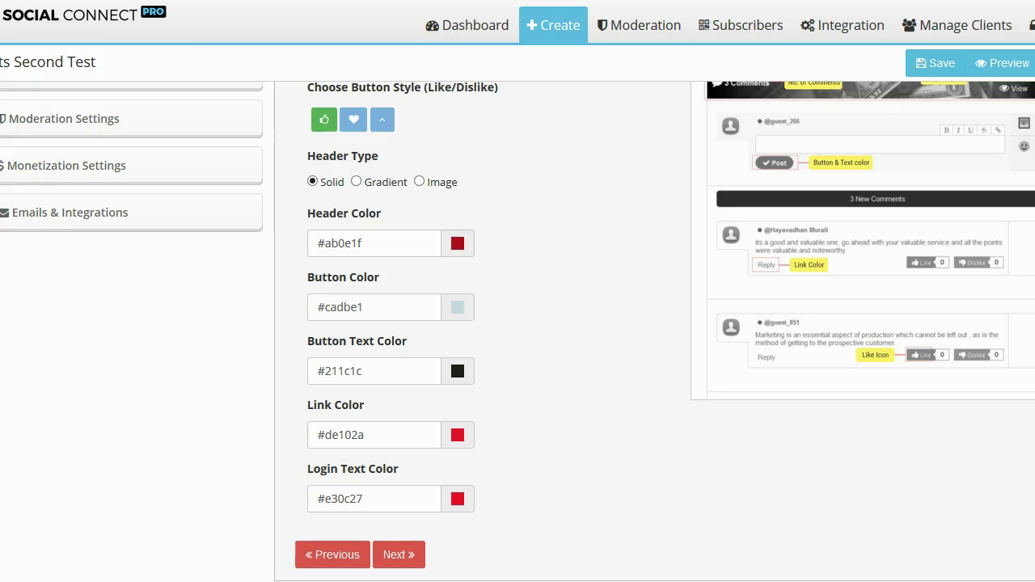
Step: Disable comments by guests in the login settings and continue to the notification settings
click(400, 555)
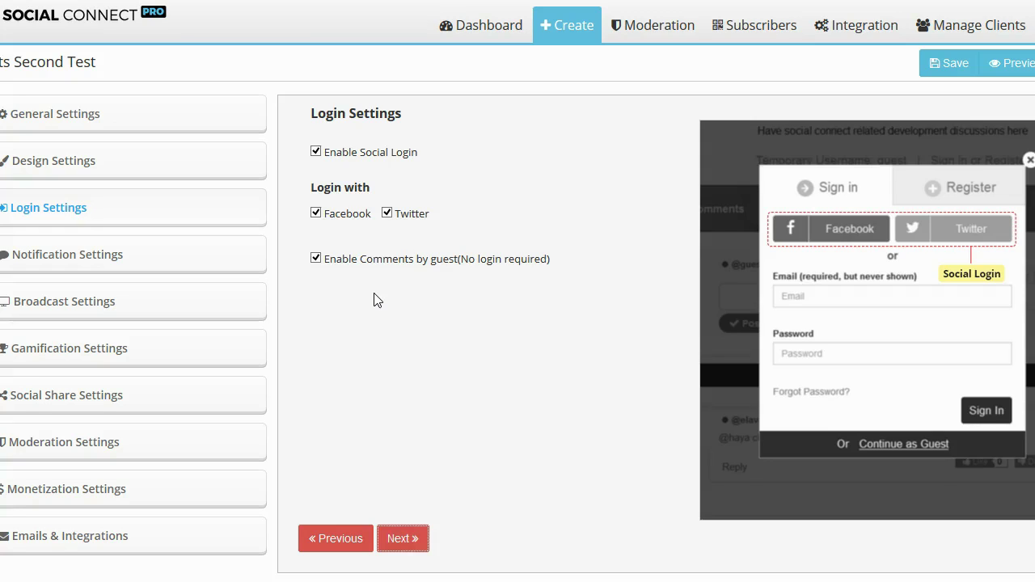
click(315, 258)
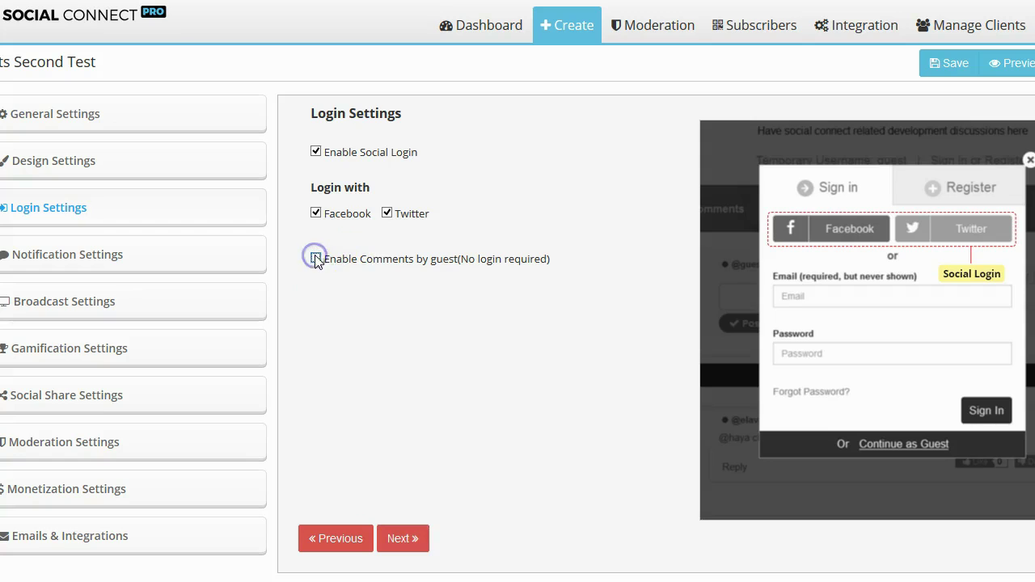
click(419, 544)
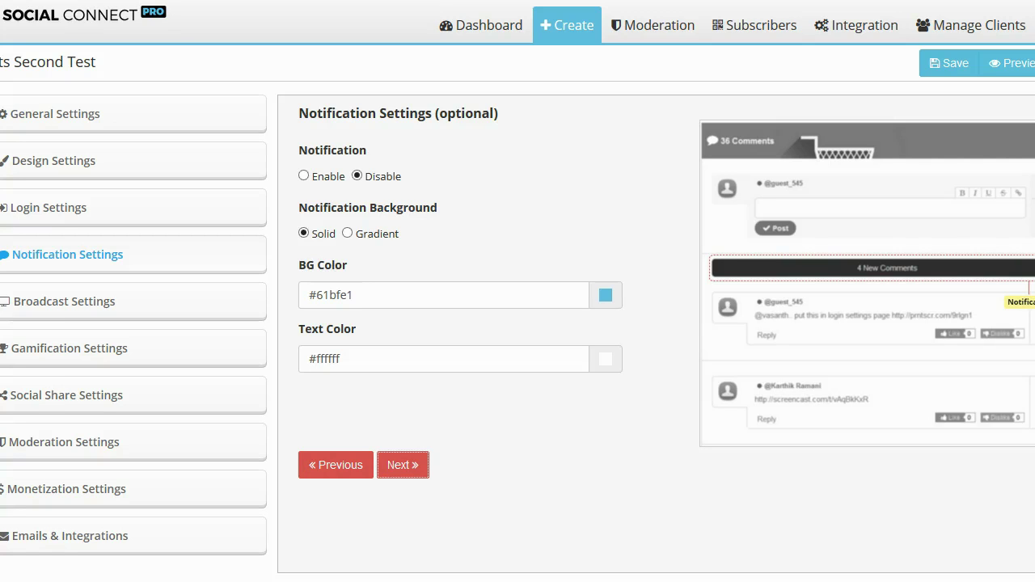
Step: Continue to the broadcast settings, review their options without changing them, and proceed to the gamification settings
click(422, 468)
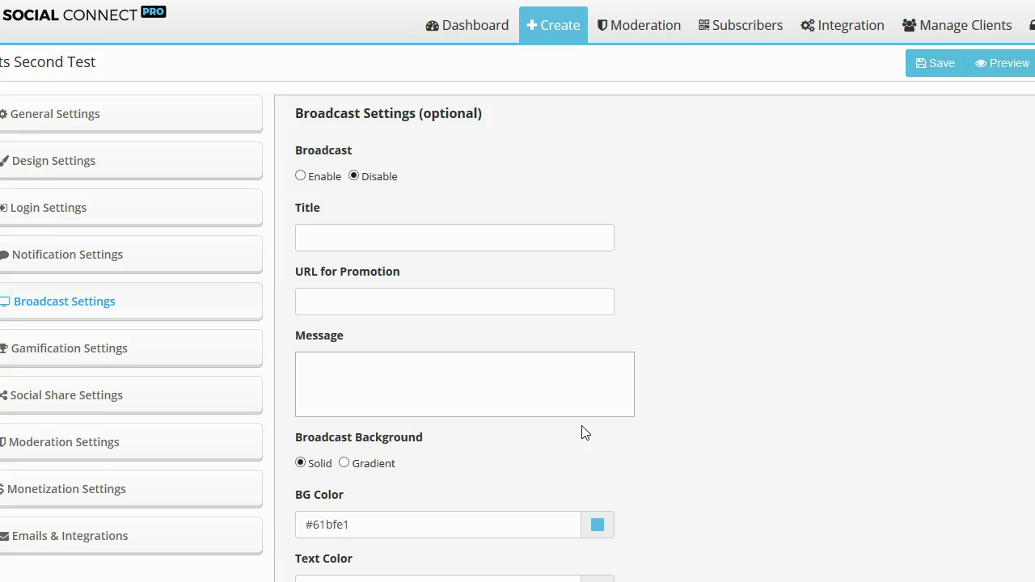
click(641, 326)
scroll(639, 327, down, 3)
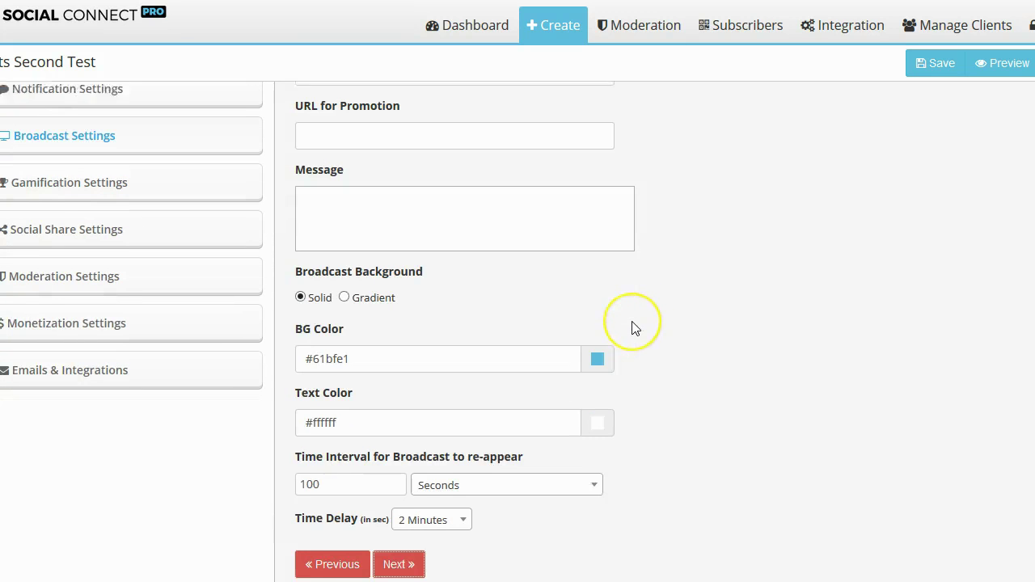
scroll(633, 327, up, 2)
click(633, 321)
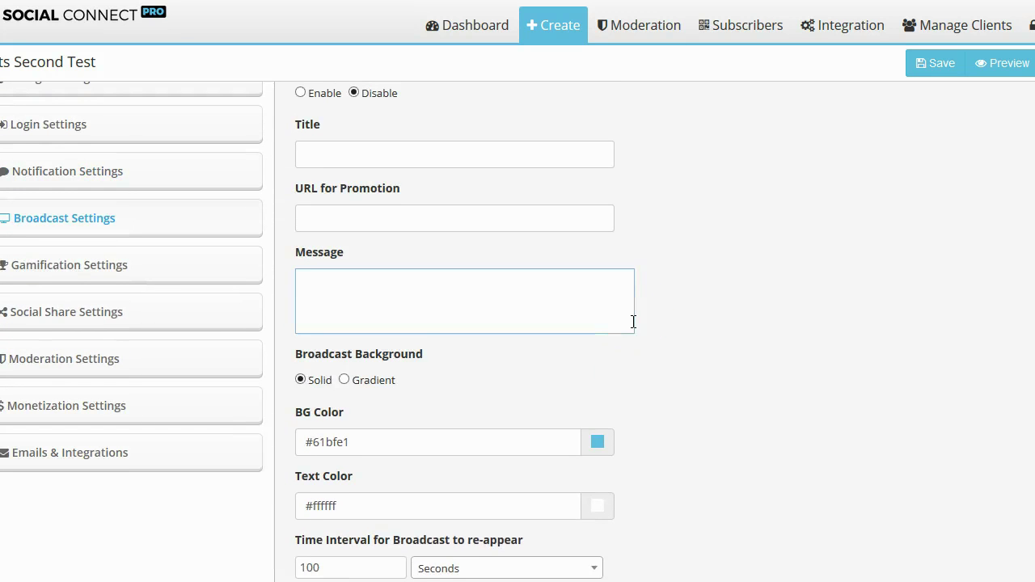
scroll(633, 323, up, 2)
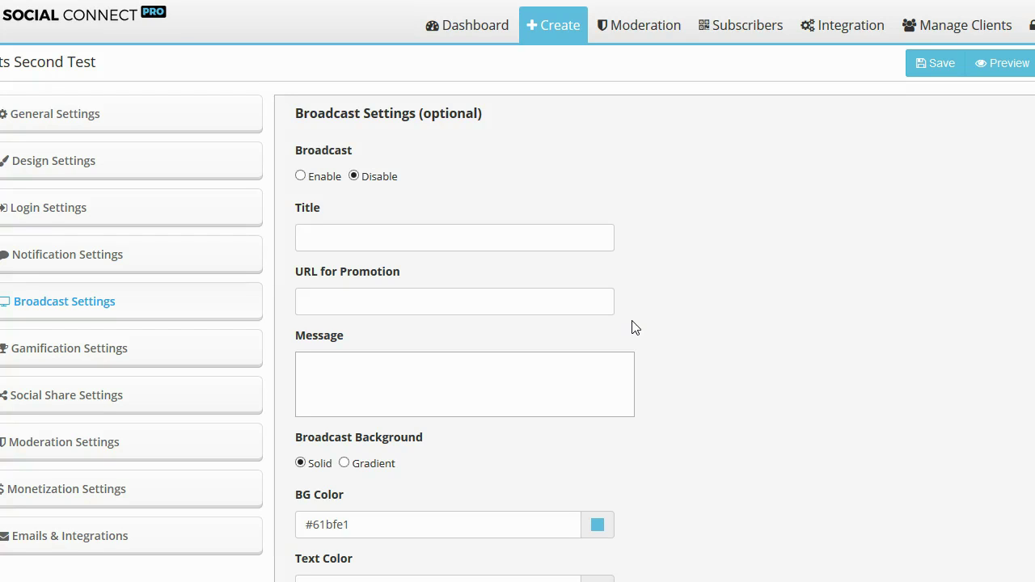
scroll(635, 326, down, 3)
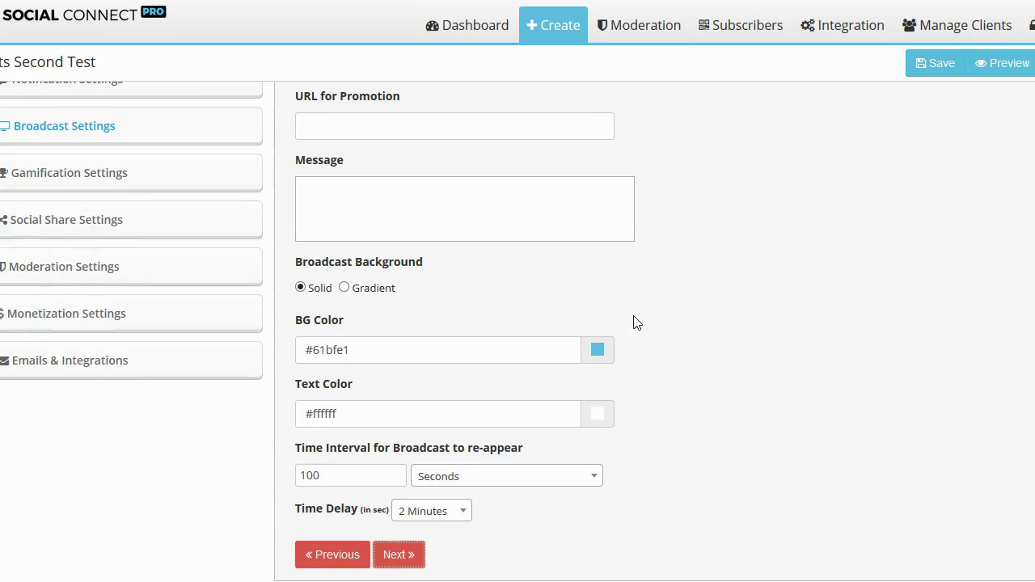
click(402, 557)
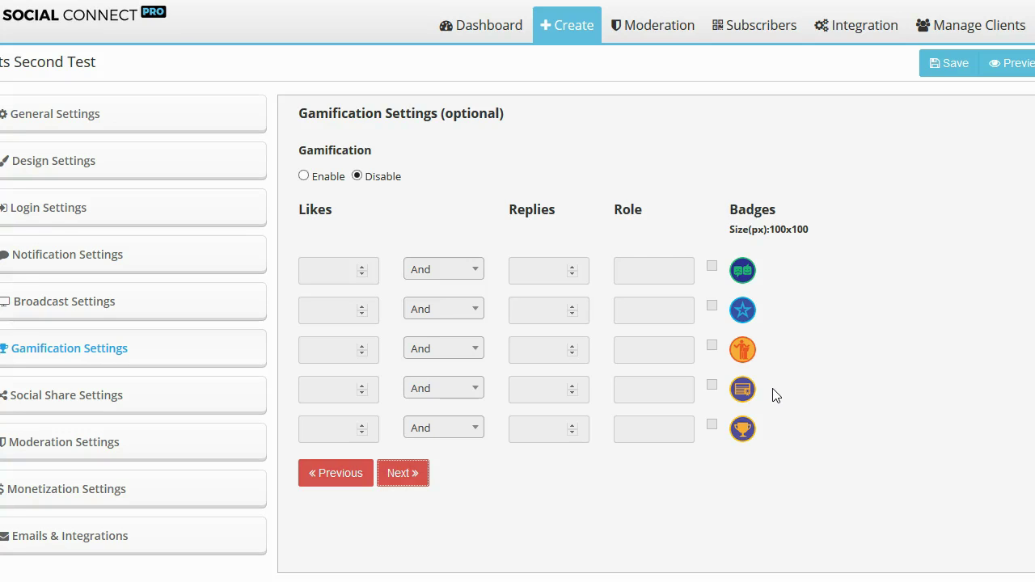
Step: Go through the gamification, social share, moderation and monetization settings without changes, ending at Emails & Integrations
click(414, 480)
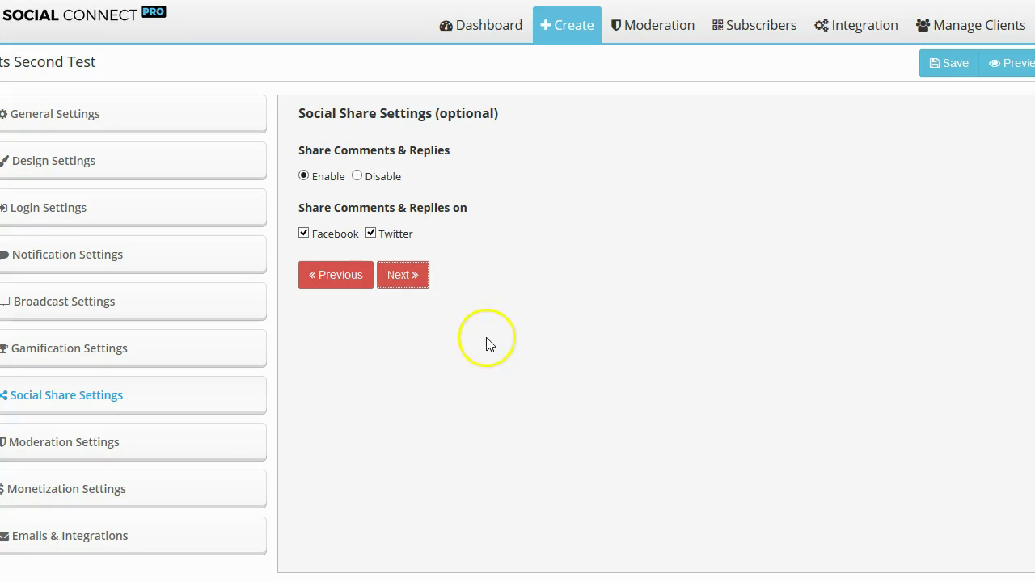
click(407, 279)
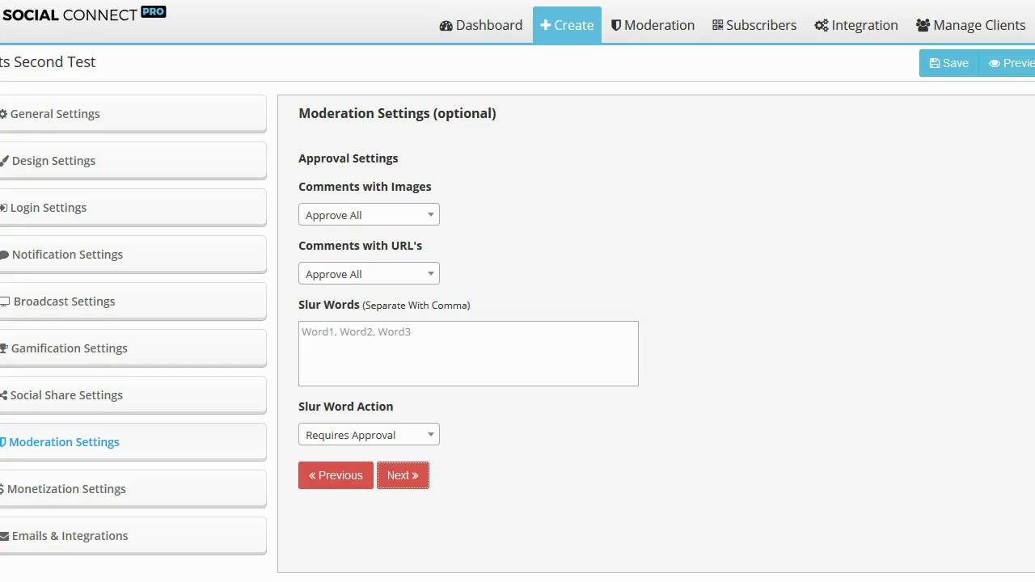
click(453, 349)
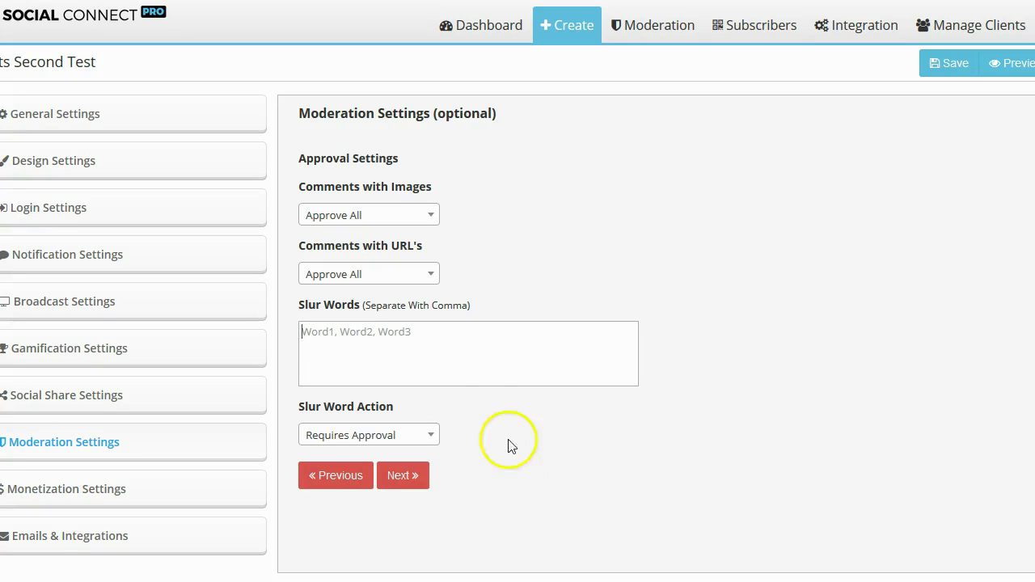
click(445, 341)
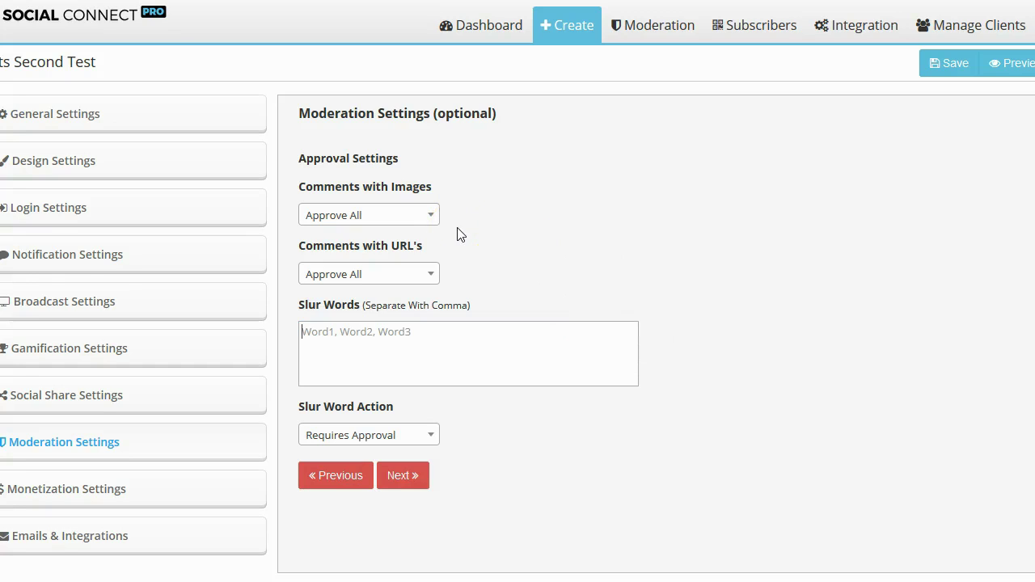
click(432, 216)
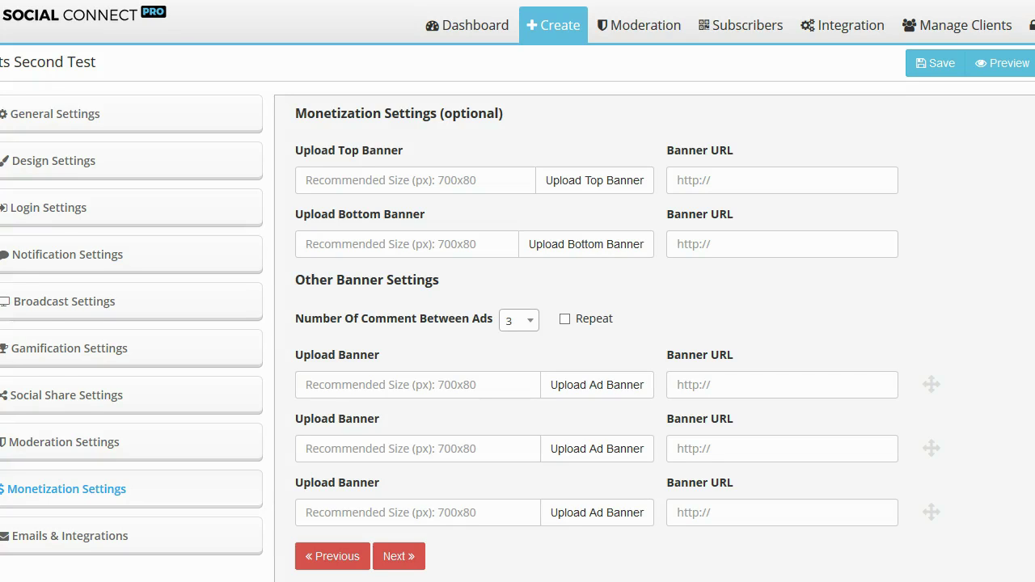
click(40, 533)
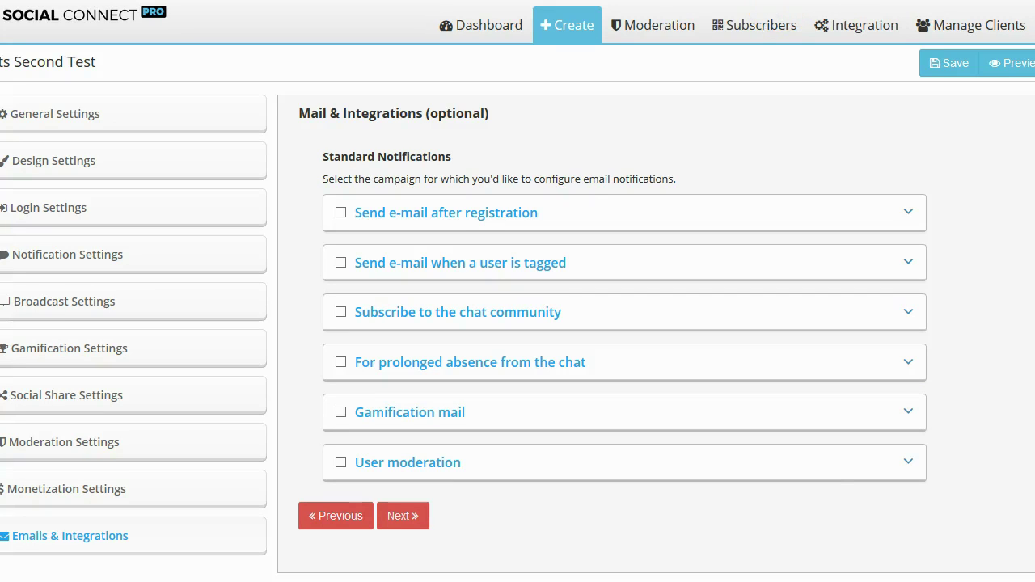
Step: Publish the campaign and return to the dashboard's campaign list, accepting the loss of unsaved content
click(1011, 65)
click(1002, 57)
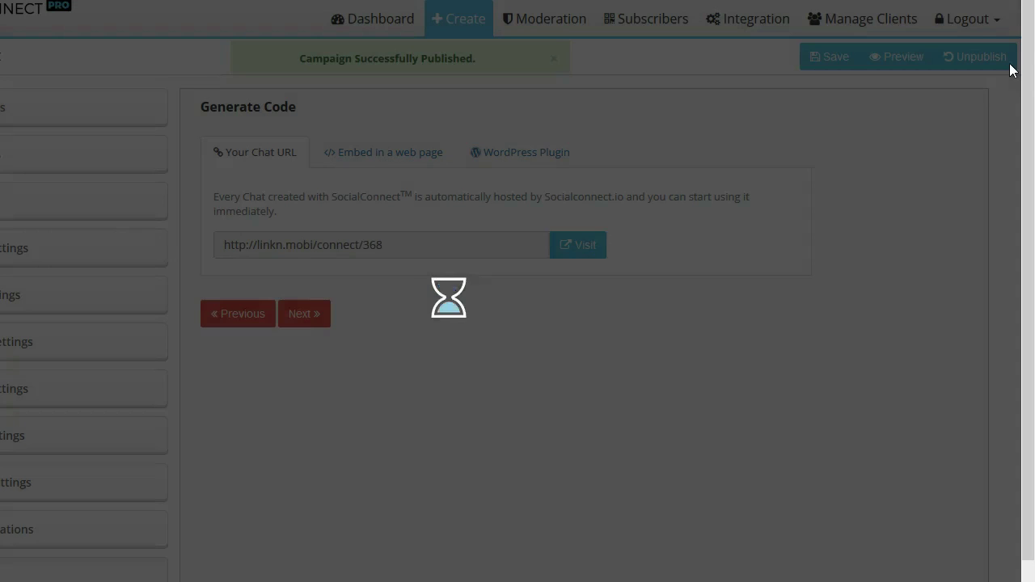
click(391, 18)
click(434, 244)
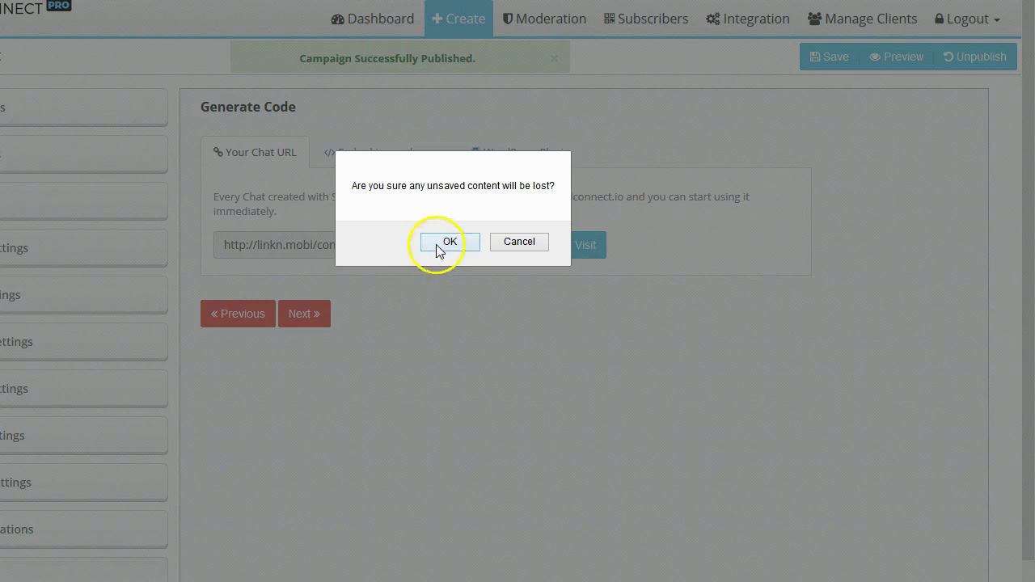
click(484, 194)
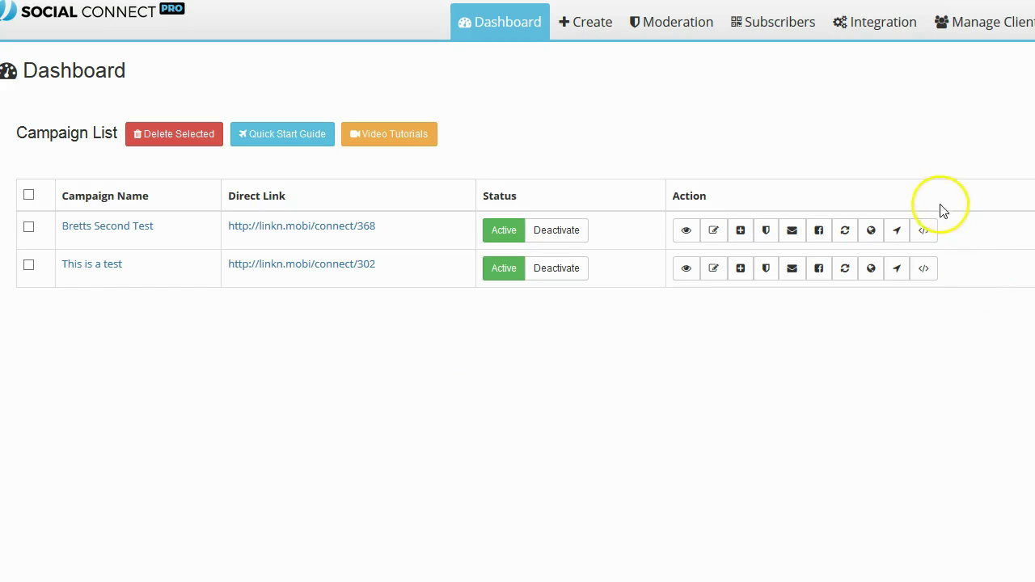
Step: Copy the newly published campaign's full embed code for use in a web page
click(924, 232)
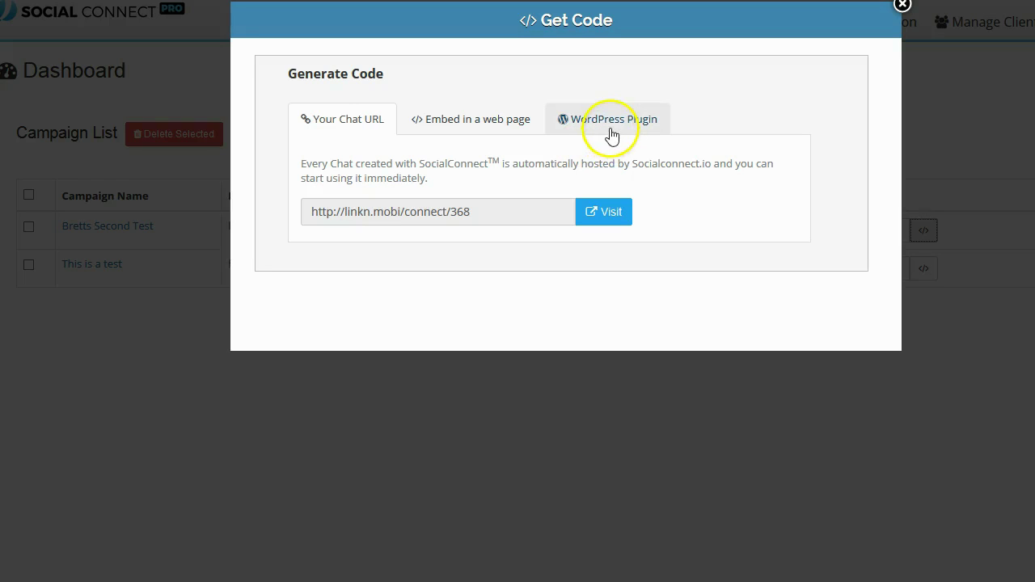
click(476, 129)
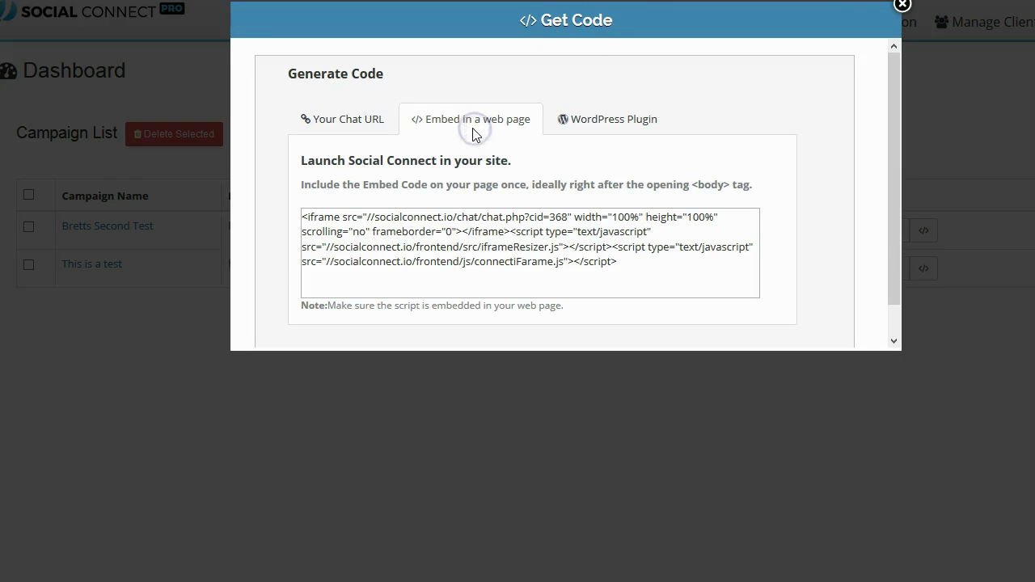
drag(304, 219, 623, 277)
right_click(584, 250)
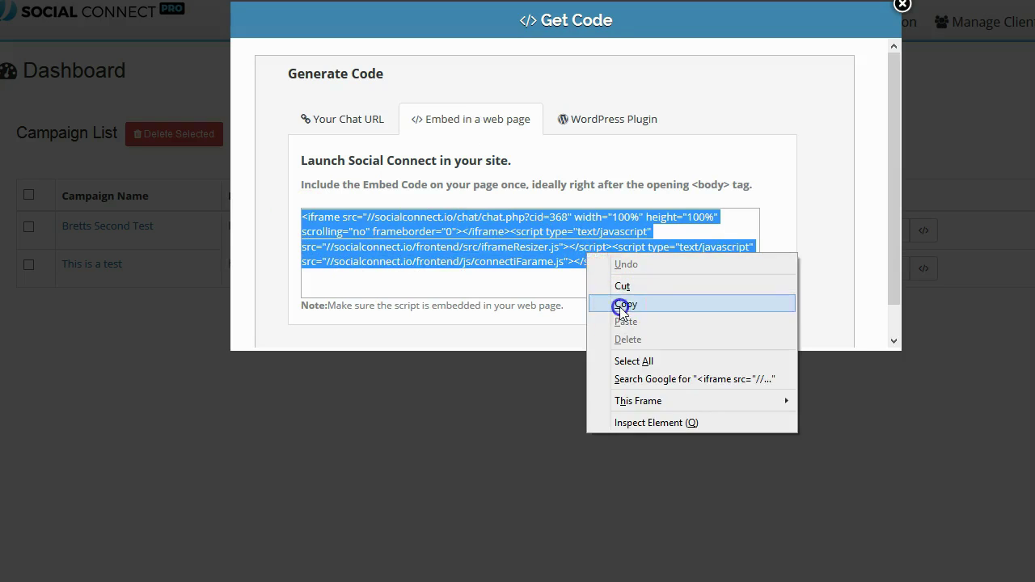
click(619, 301)
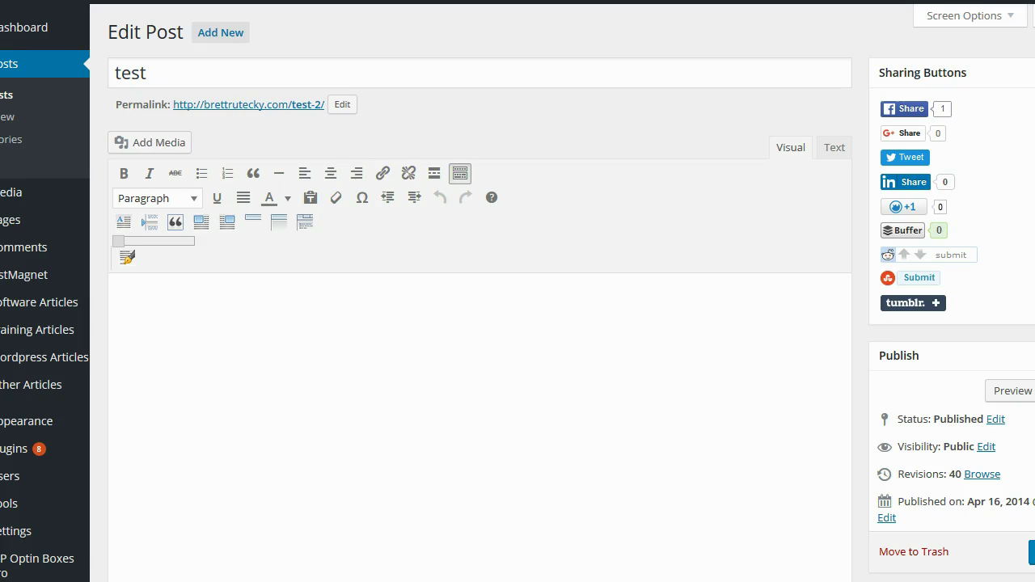
Step: In the WordPress post "test", paste the copied embed code as raw text and update the post
click(835, 147)
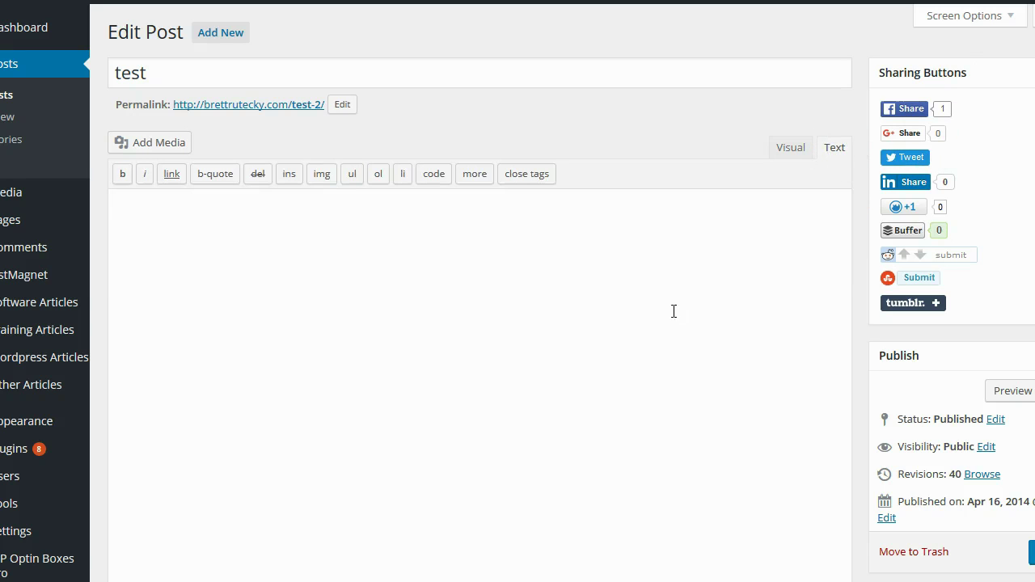
right_click(177, 234)
click(248, 307)
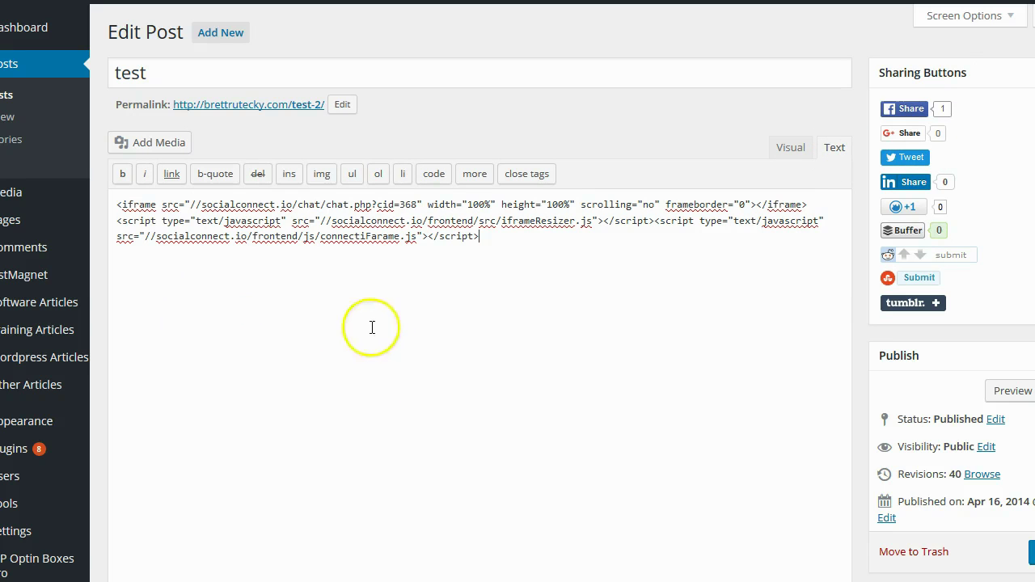
click(1032, 553)
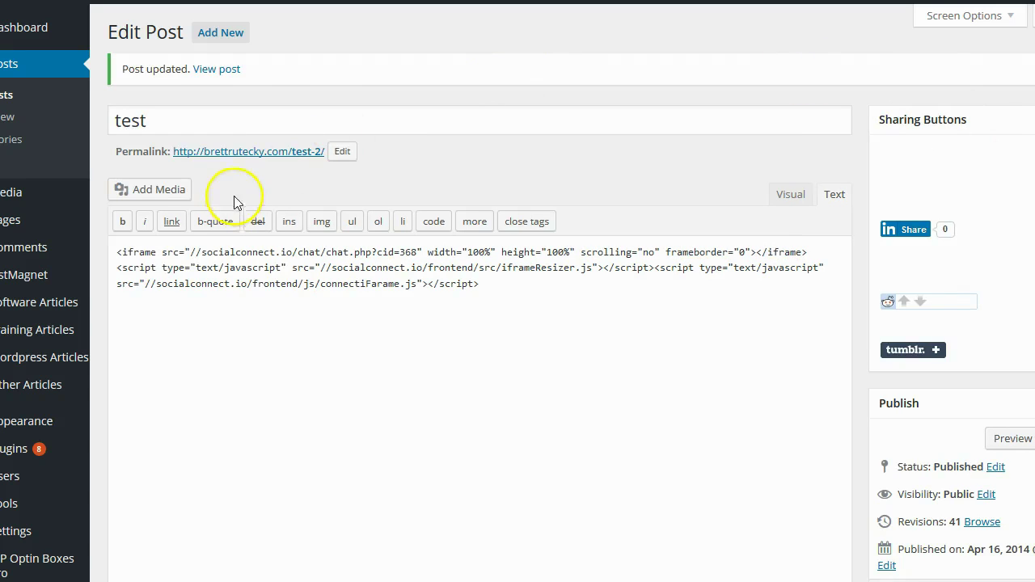
Step: View the updated "test" post on the site and open the embedded chat's Sign In form
click(250, 154)
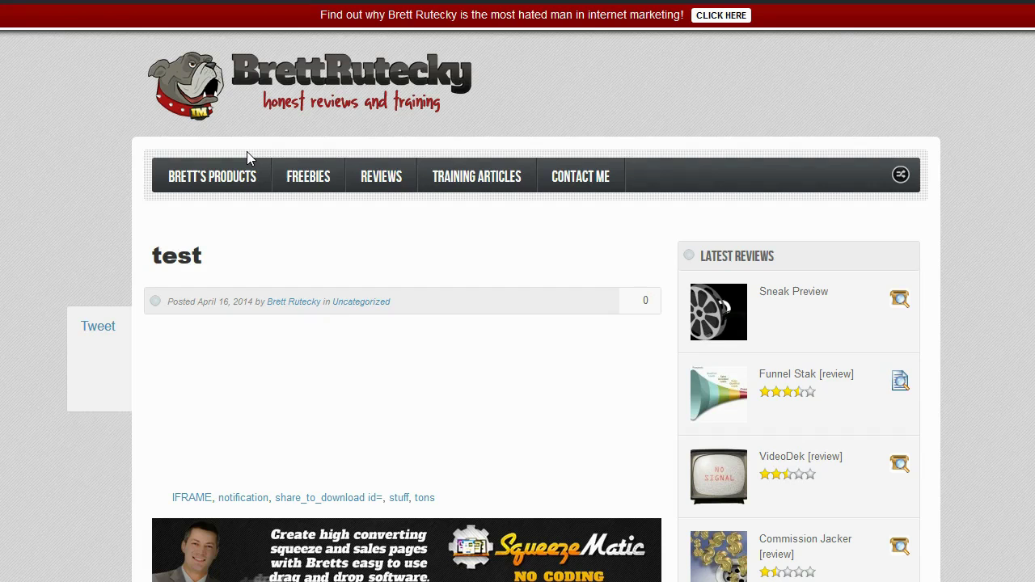
scroll(590, 212, down, 2)
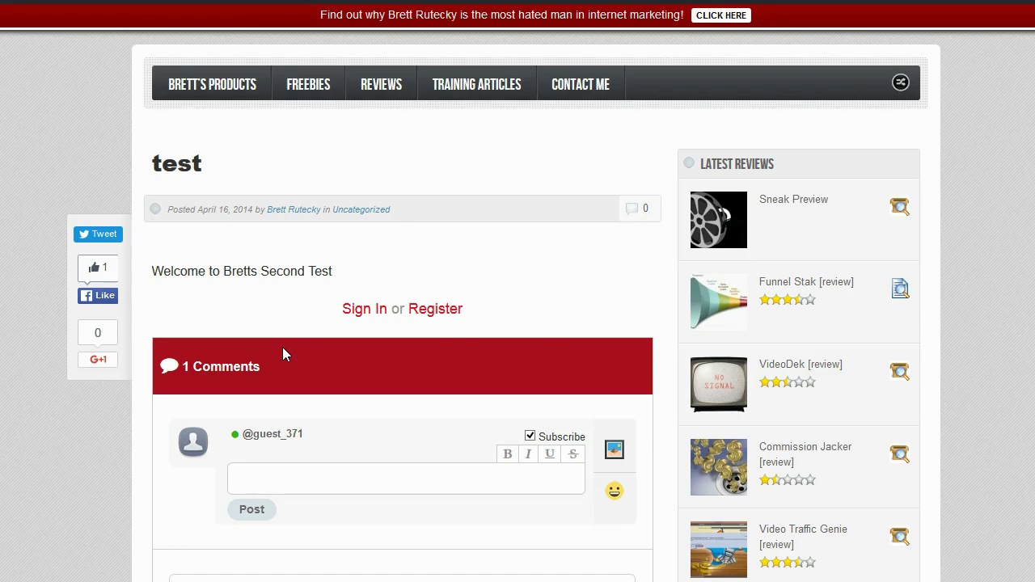
click(362, 315)
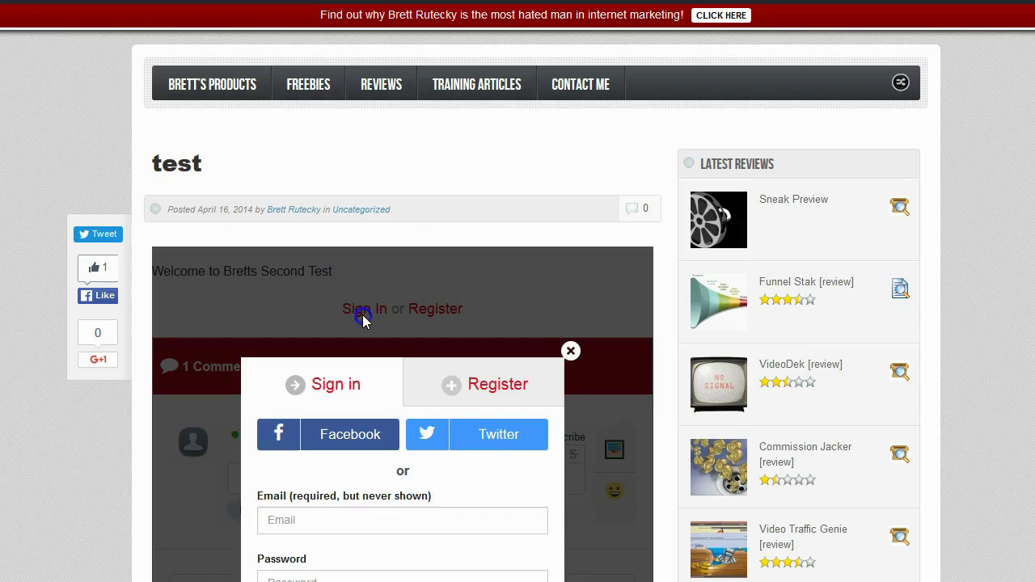
scroll(369, 317, down, 2)
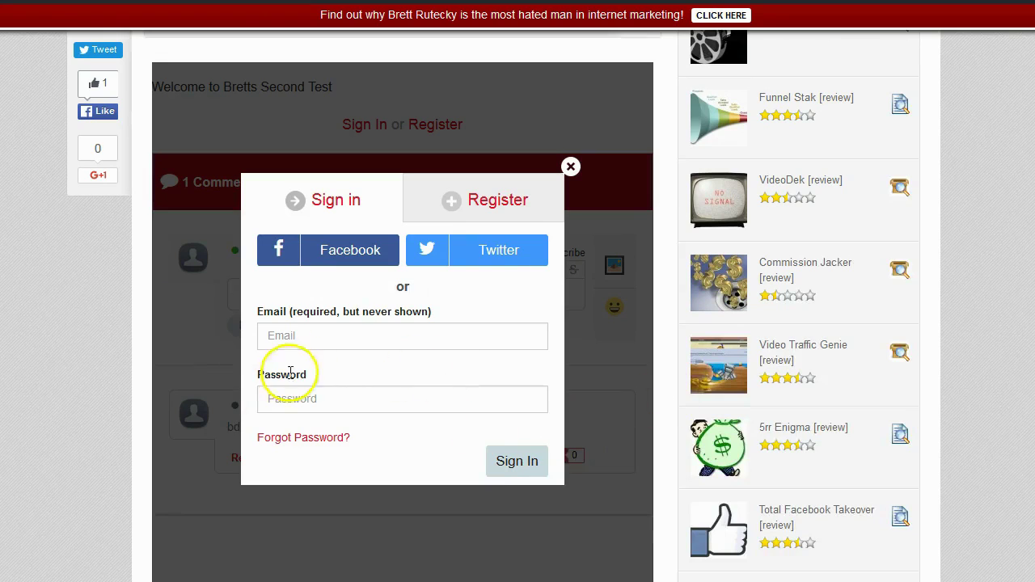
Step: Compare the chat's Register and Sign in forms, and choose to sign in with Facebook
click(499, 209)
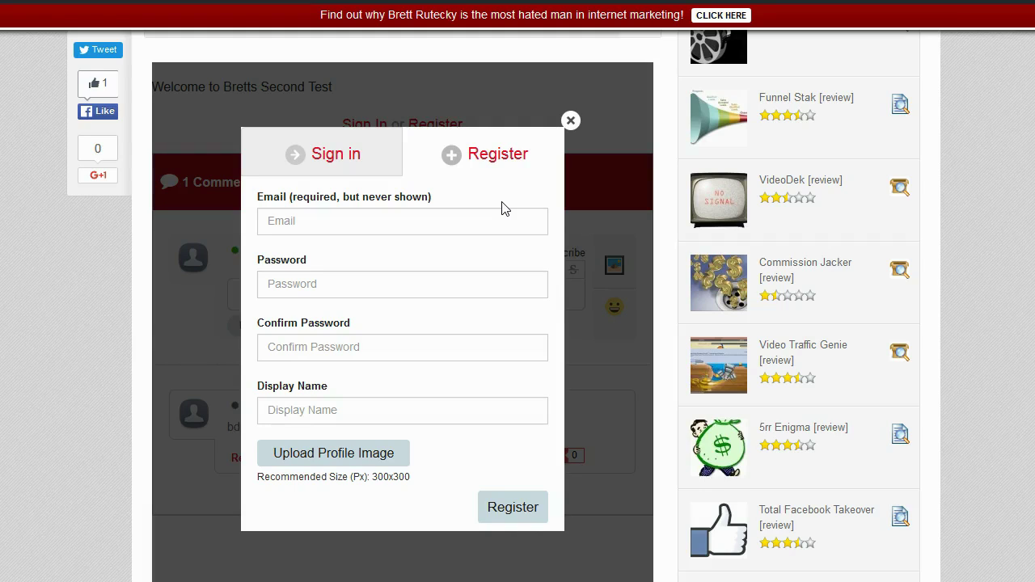
click(342, 156)
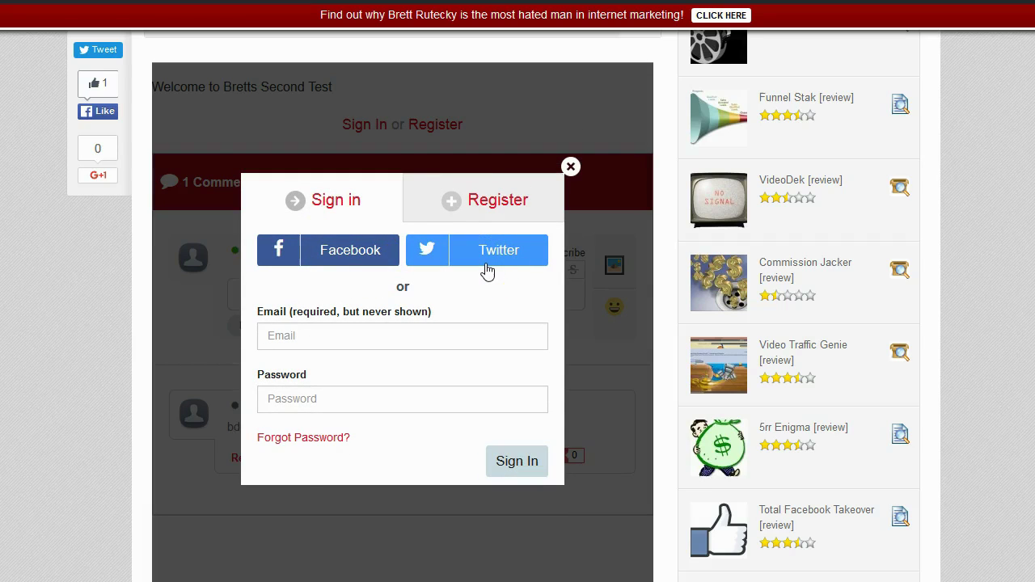
click(527, 207)
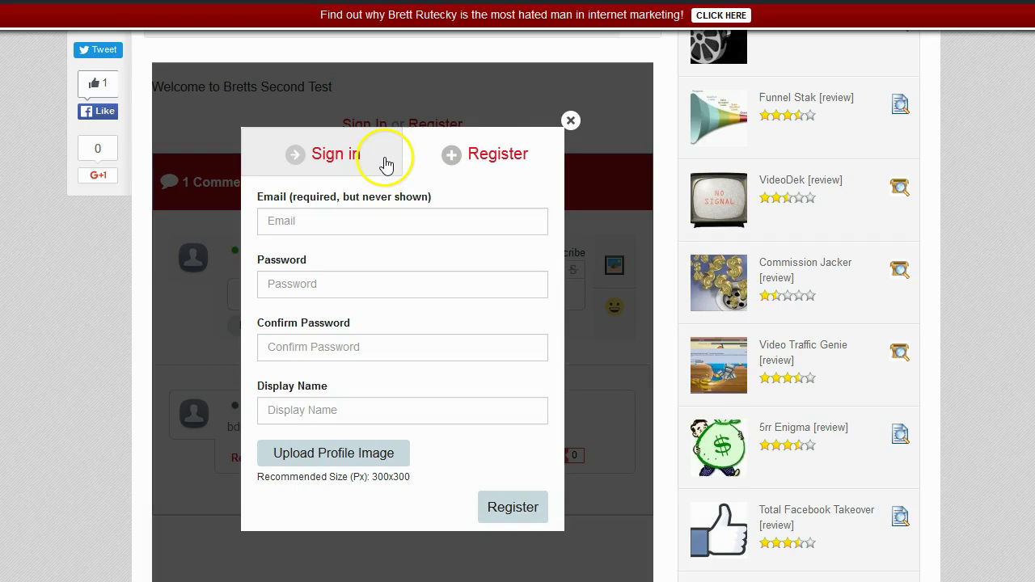
click(343, 148)
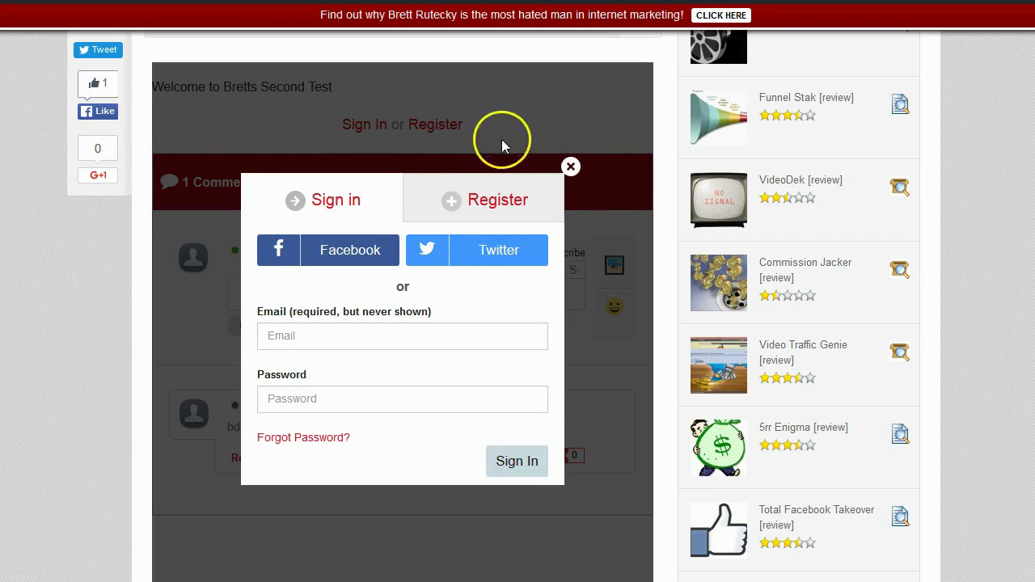
click(366, 250)
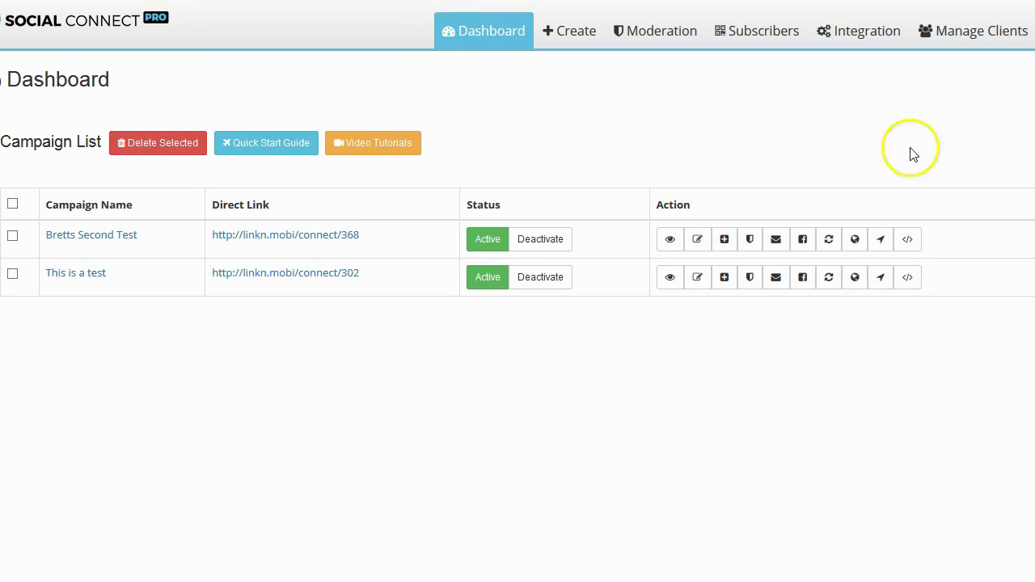
Step: Back in Social Connect Pro, view the subscriber list and open the autoresponder and webinar integrations
click(763, 34)
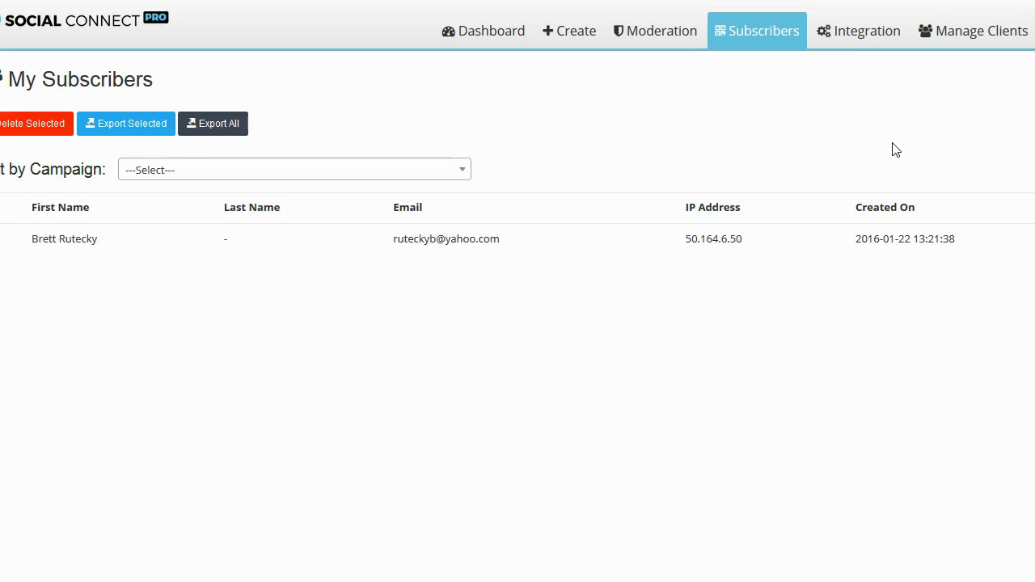
click(861, 37)
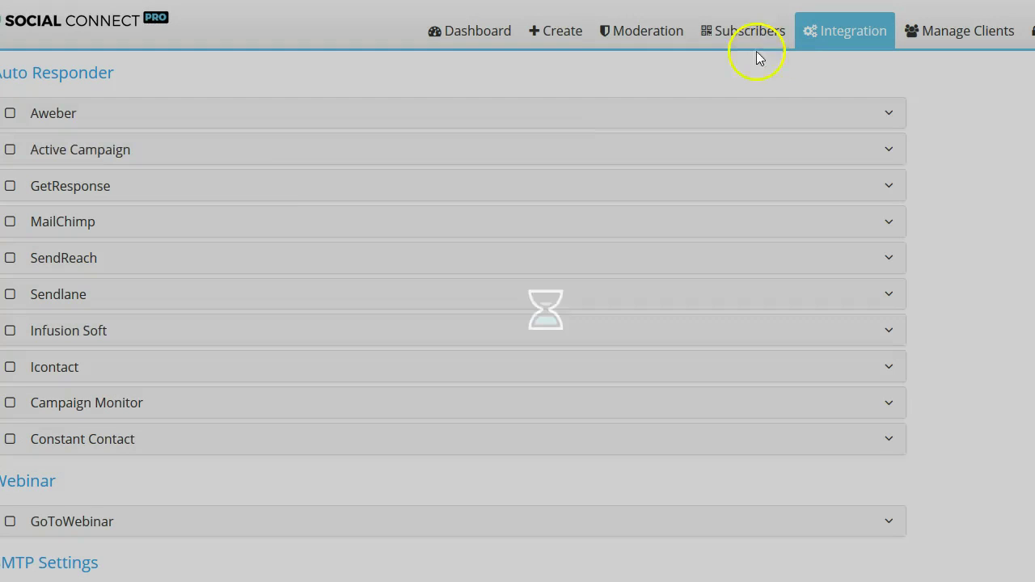